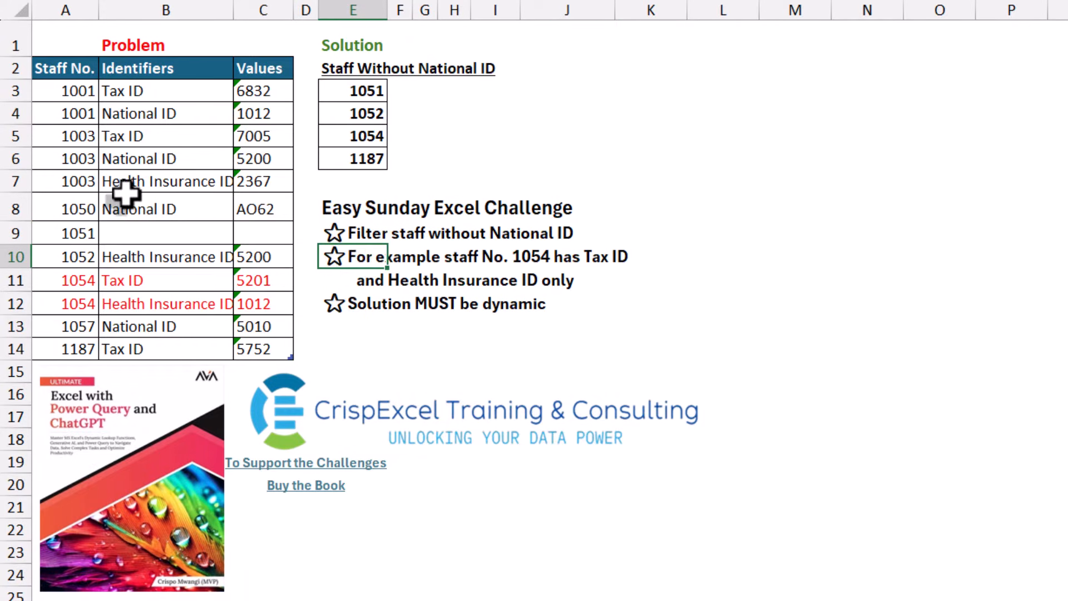
Step: Open the staff identifiers table in the Power Query Editor
{"action": "left_click", "coordinate": [86, 284]}
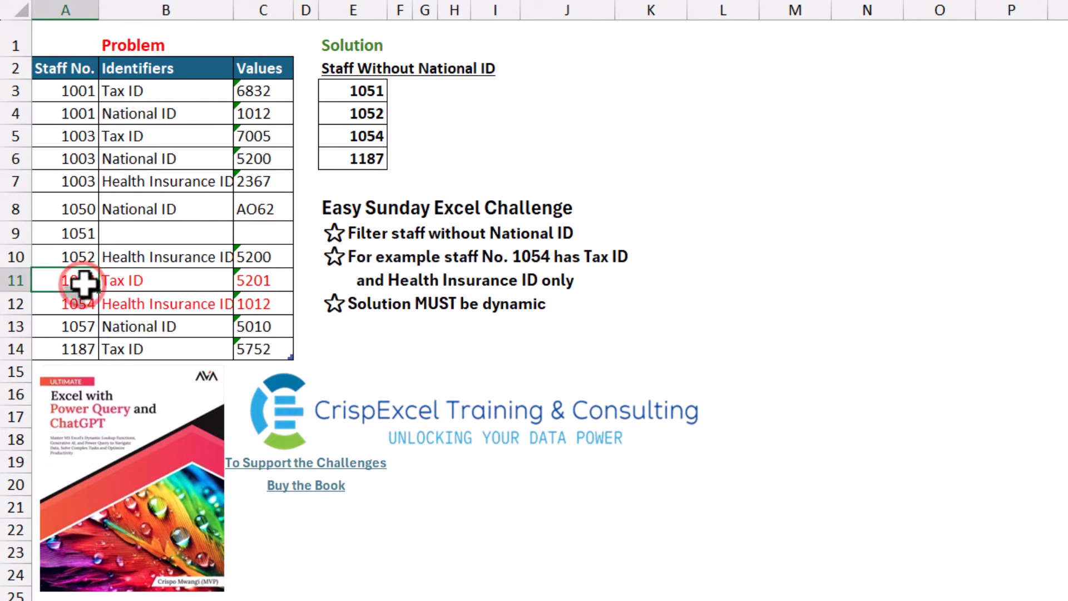
{"action": "left_click_drag", "start_coordinate": [161, 284], "coordinate": [158, 303]}
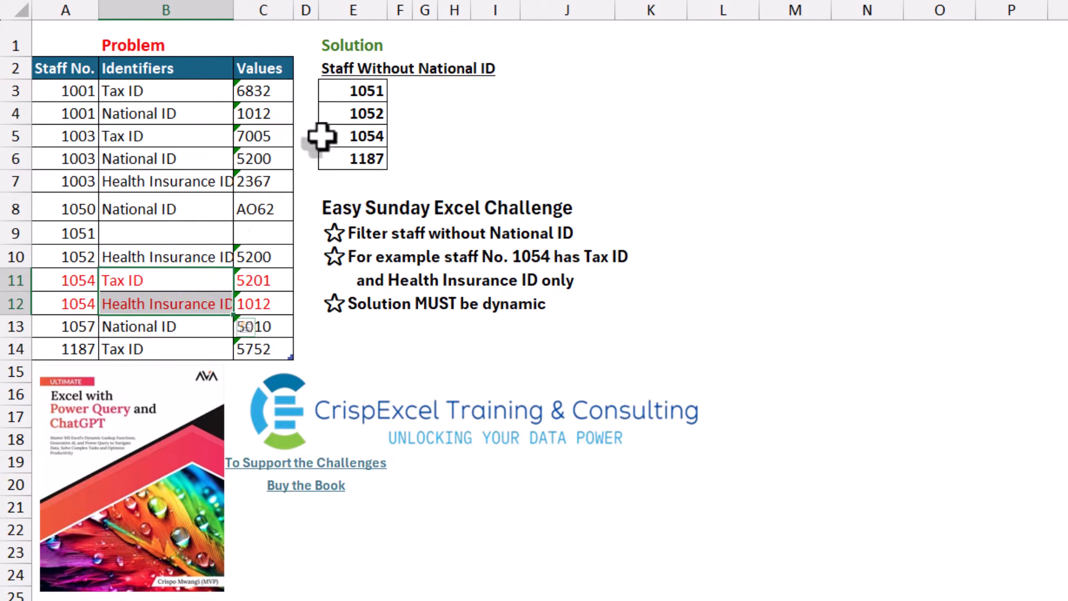
{"action": "left_click", "coordinate": [345, 134]}
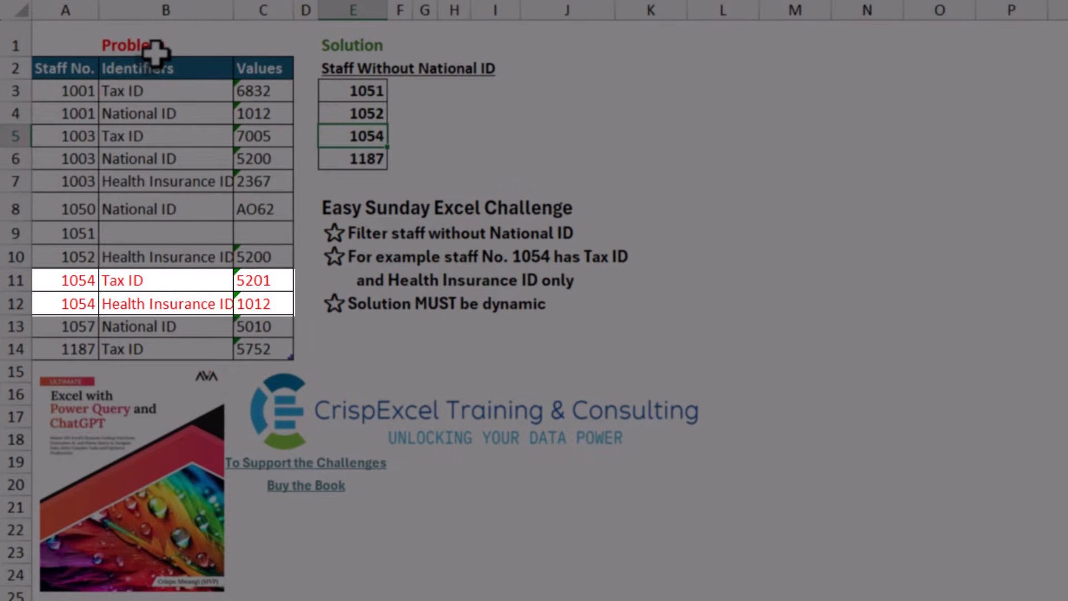
{"action": "left_click", "coordinate": [197, 211]}
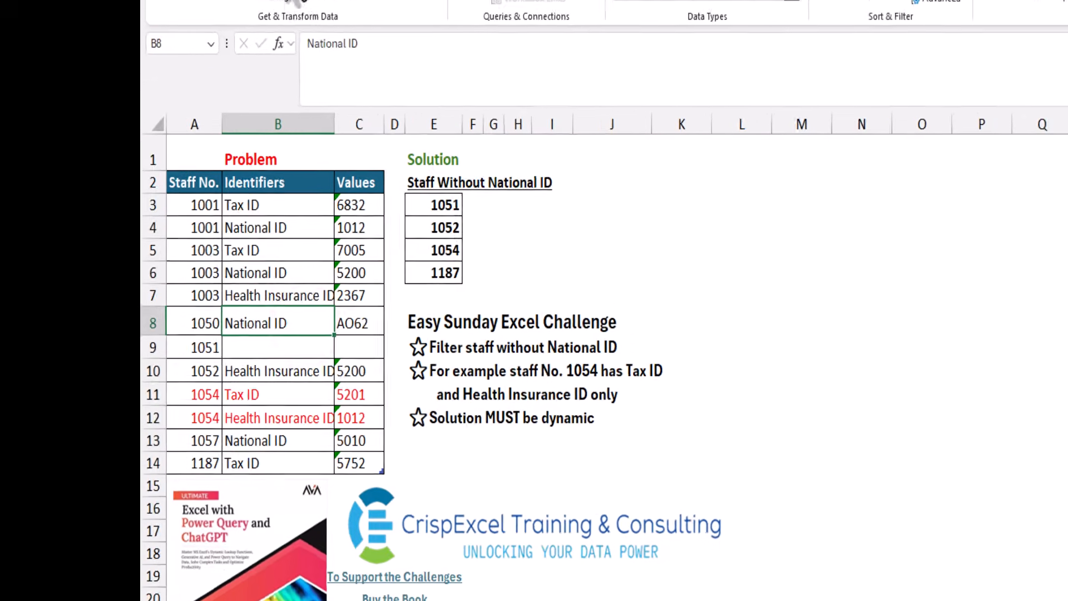
{"action": "left_click", "coordinate": [385, 58]}
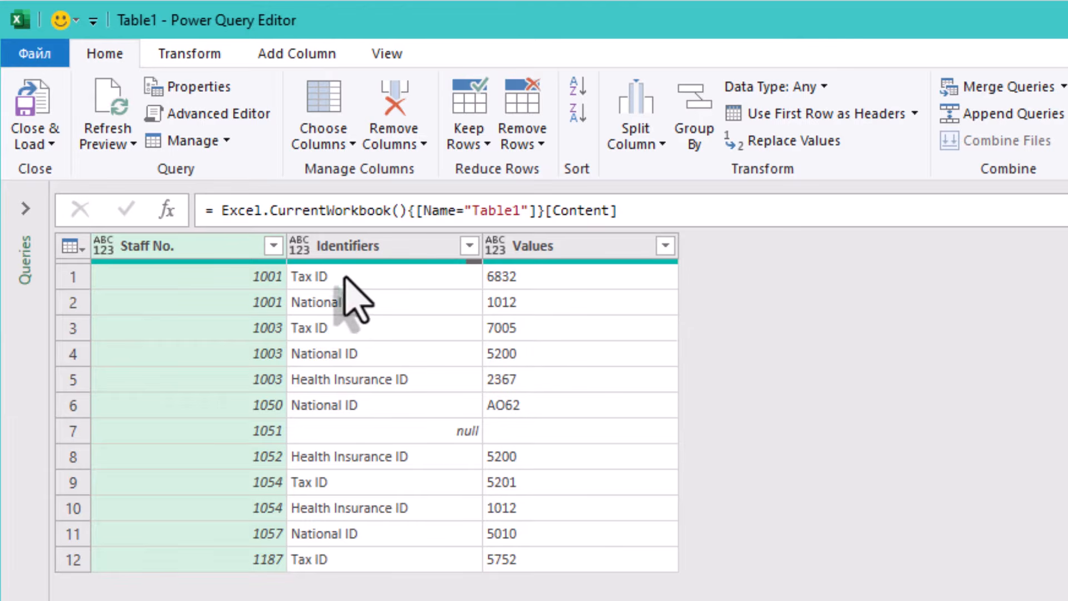
Step: Examine the staff numbers and identifiers listed in the query preview
{"action": "left_click", "coordinate": [241, 276]}
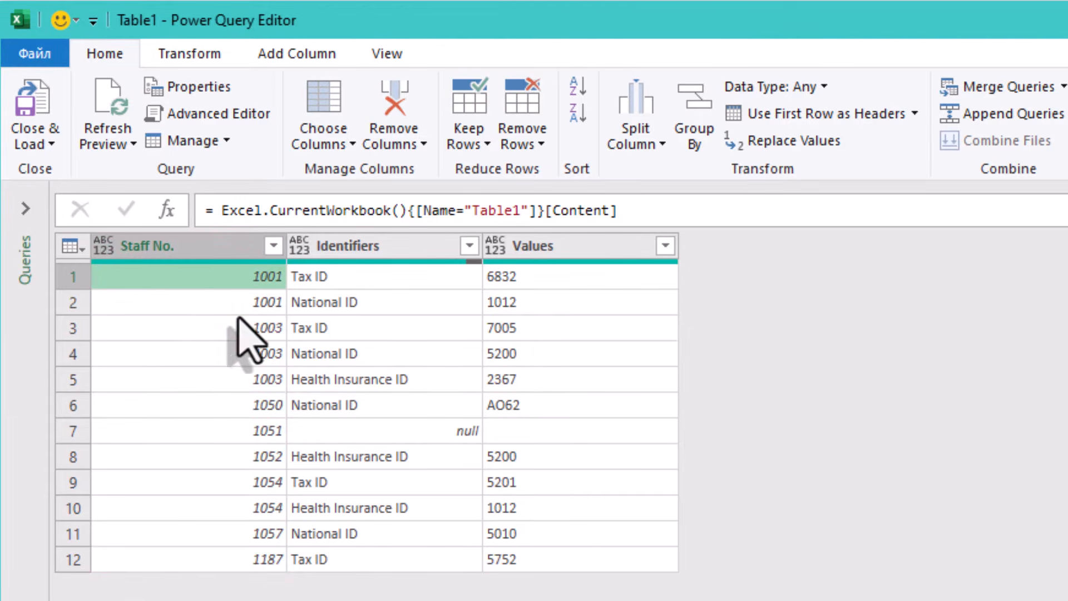
{"action": "left_click", "coordinate": [233, 309]}
{"action": "left_click", "coordinate": [232, 304]}
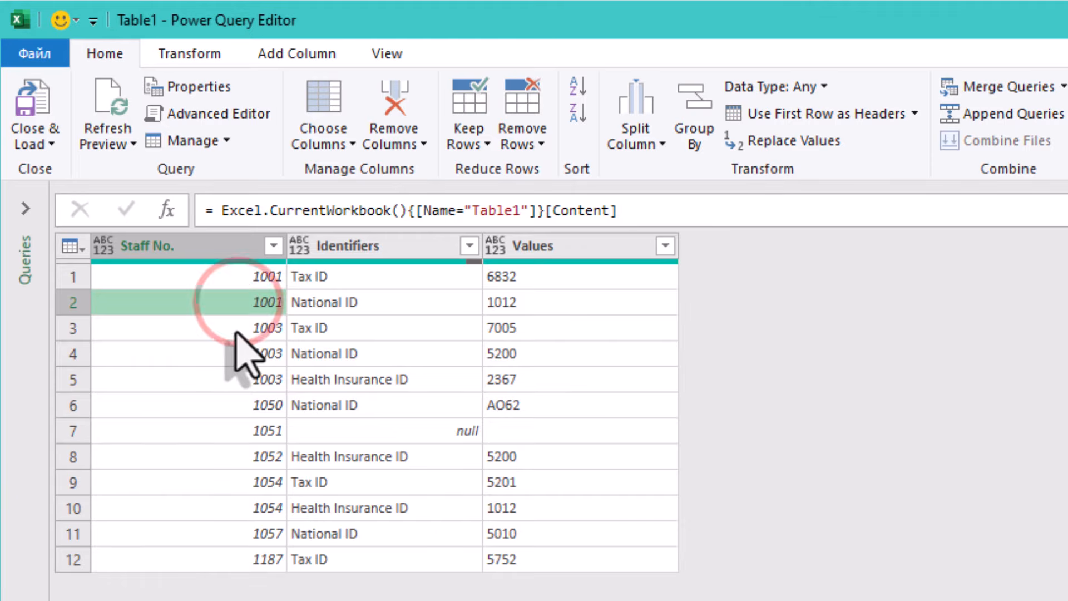
{"action": "left_click", "coordinate": [233, 327]}
{"action": "left_click", "coordinate": [234, 354]}
{"action": "left_click", "coordinate": [240, 428]}
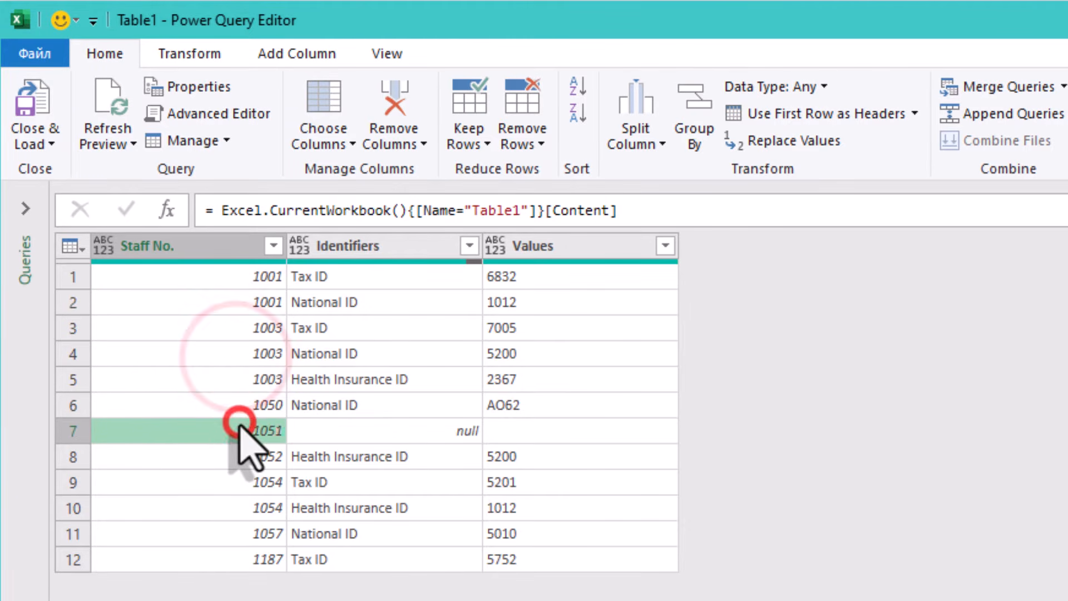
{"action": "left_click", "coordinate": [246, 531]}
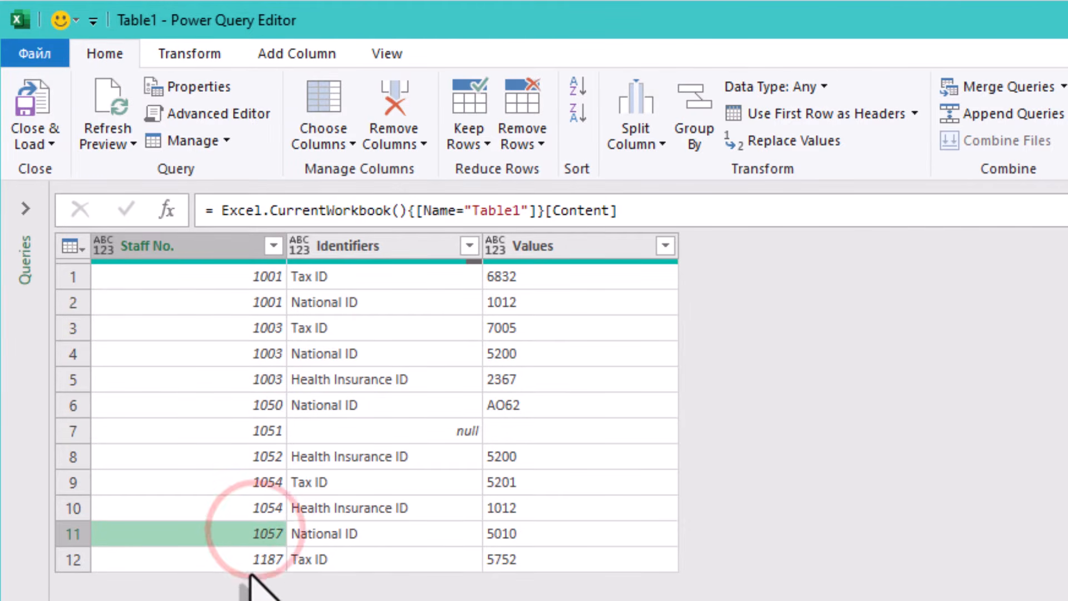
{"action": "left_click", "coordinate": [249, 565]}
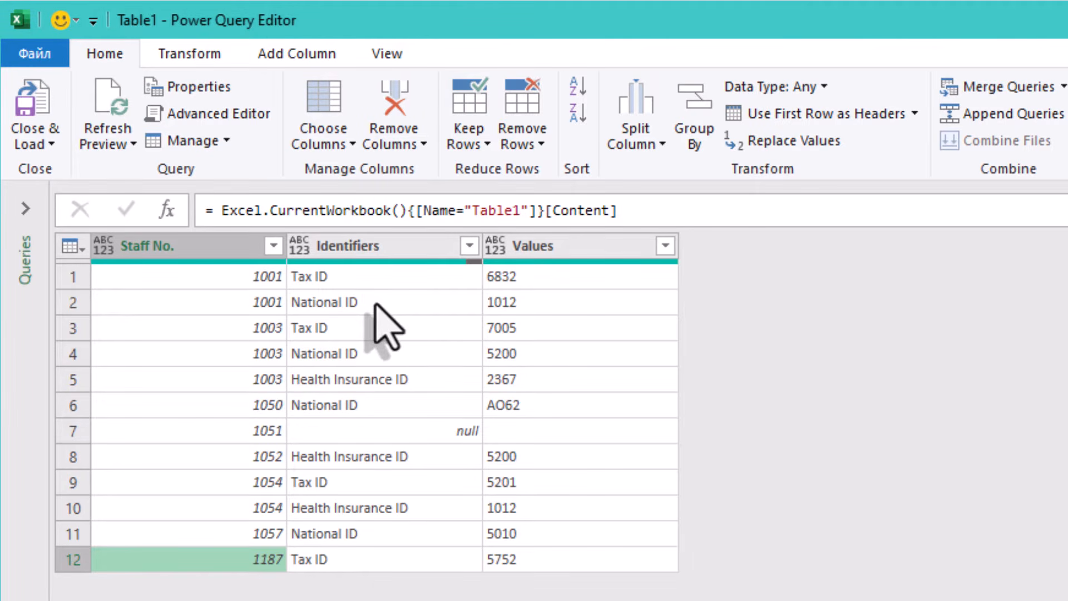
{"action": "left_click", "coordinate": [351, 352]}
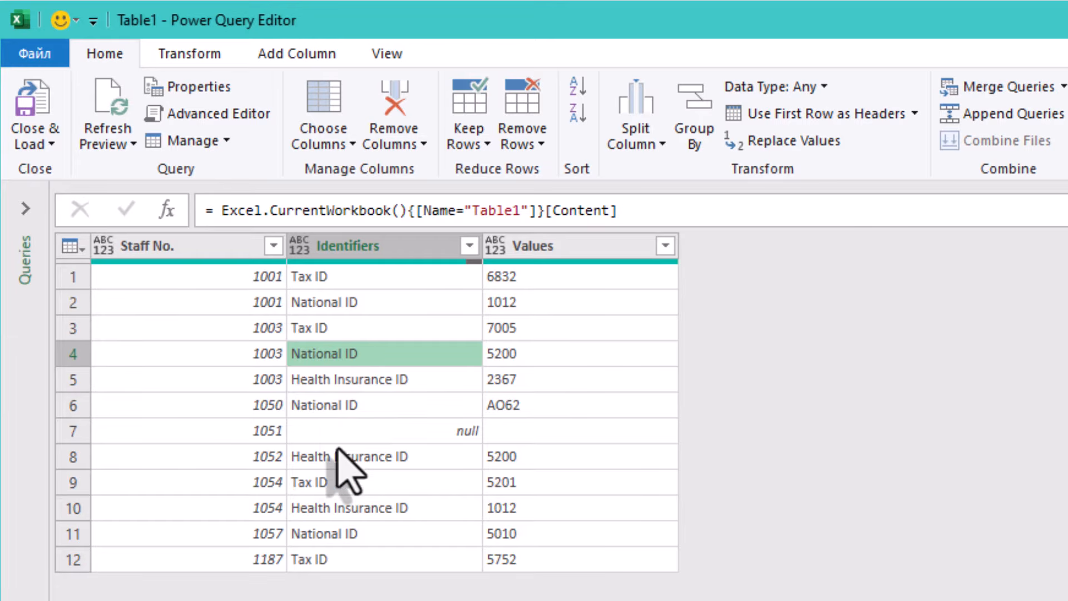
{"action": "left_click", "coordinate": [329, 531]}
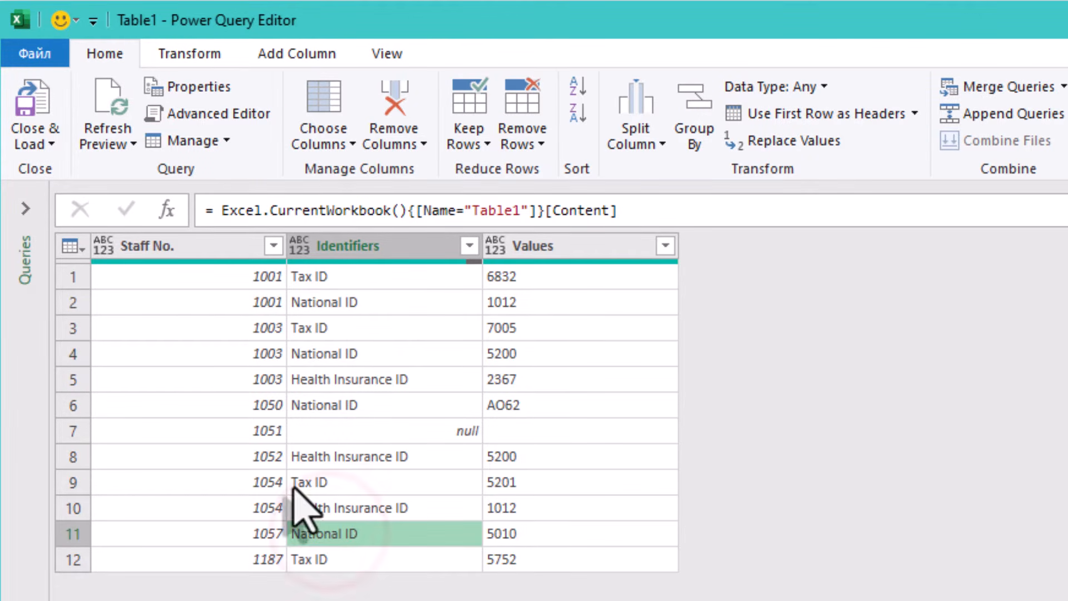
{"action": "left_click", "coordinate": [188, 248]}
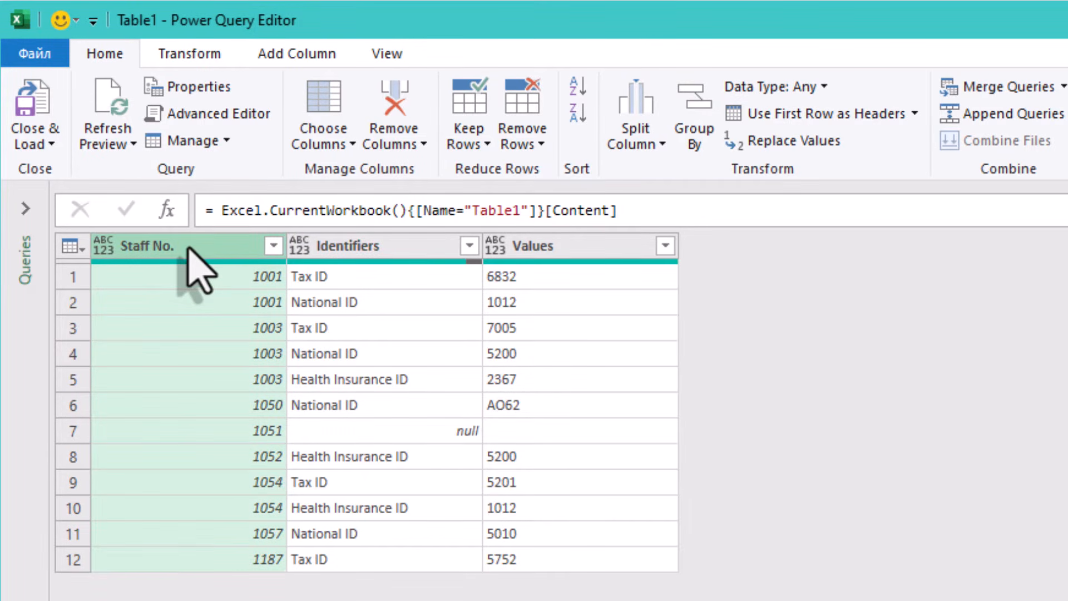
Step: Drill down on the Staff No. column and remove duplicate staff numbers from the resulting list
{"action": "right_click", "coordinate": [188, 247]}
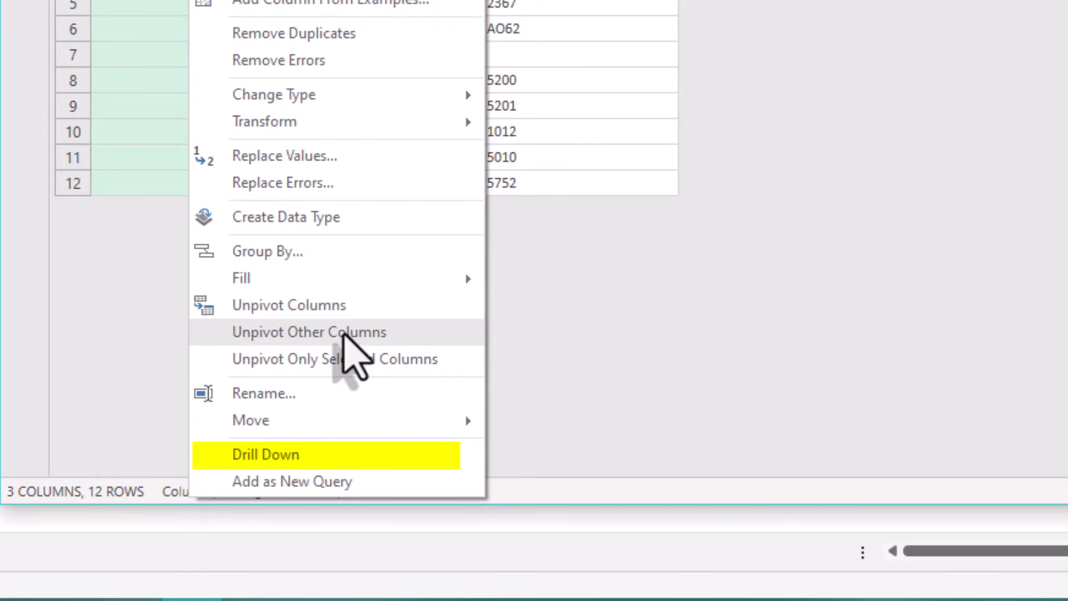
{"action": "left_click", "coordinate": [351, 455]}
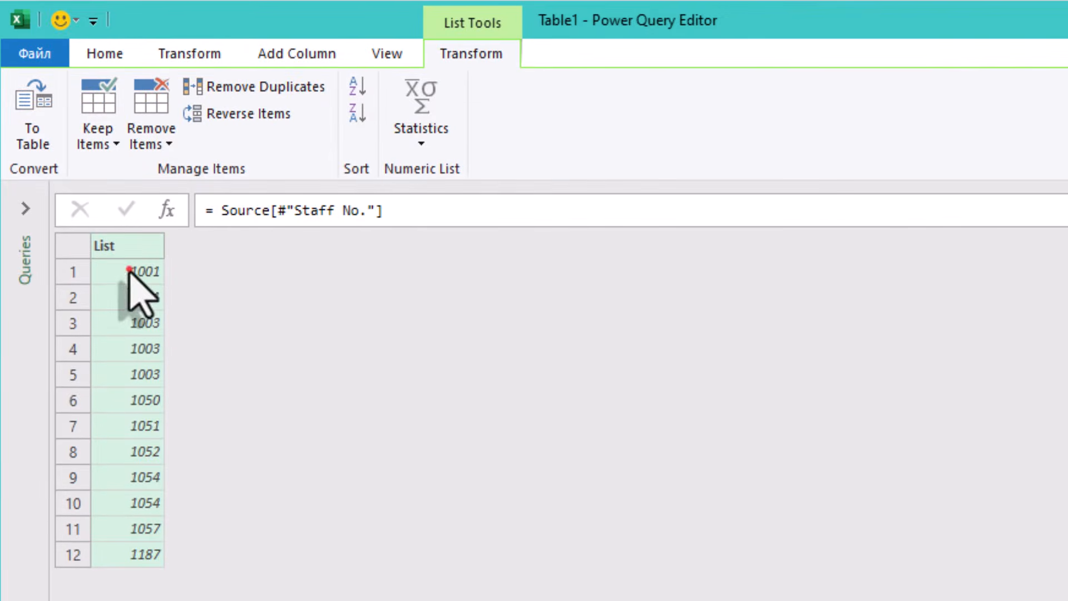
{"action": "left_click", "coordinate": [127, 297]}
{"action": "left_click", "coordinate": [127, 323]}
{"action": "left_click", "coordinate": [129, 349]}
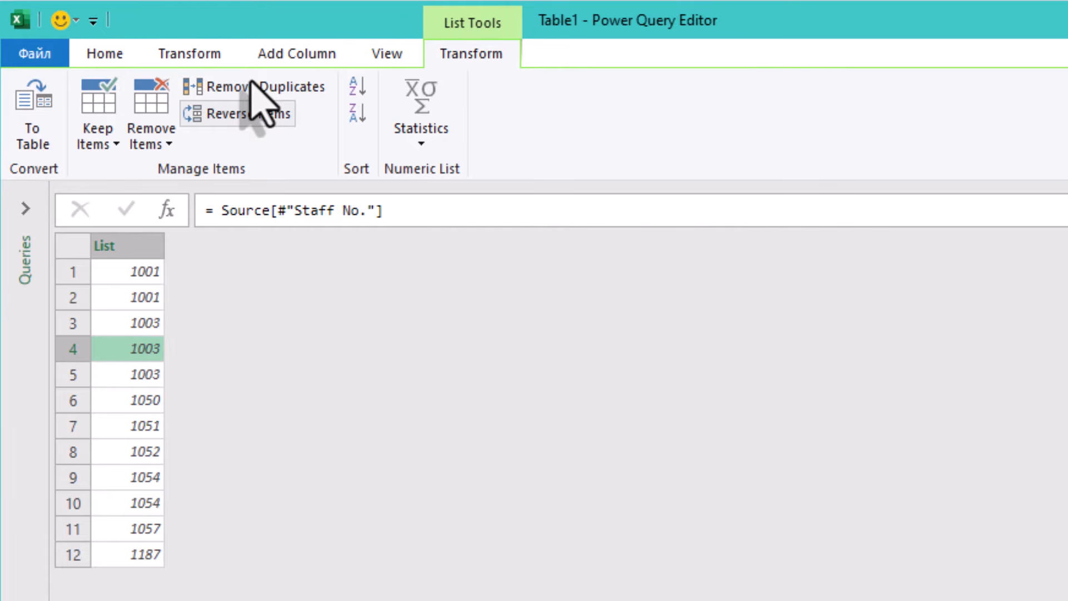
{"action": "left_click", "coordinate": [252, 85]}
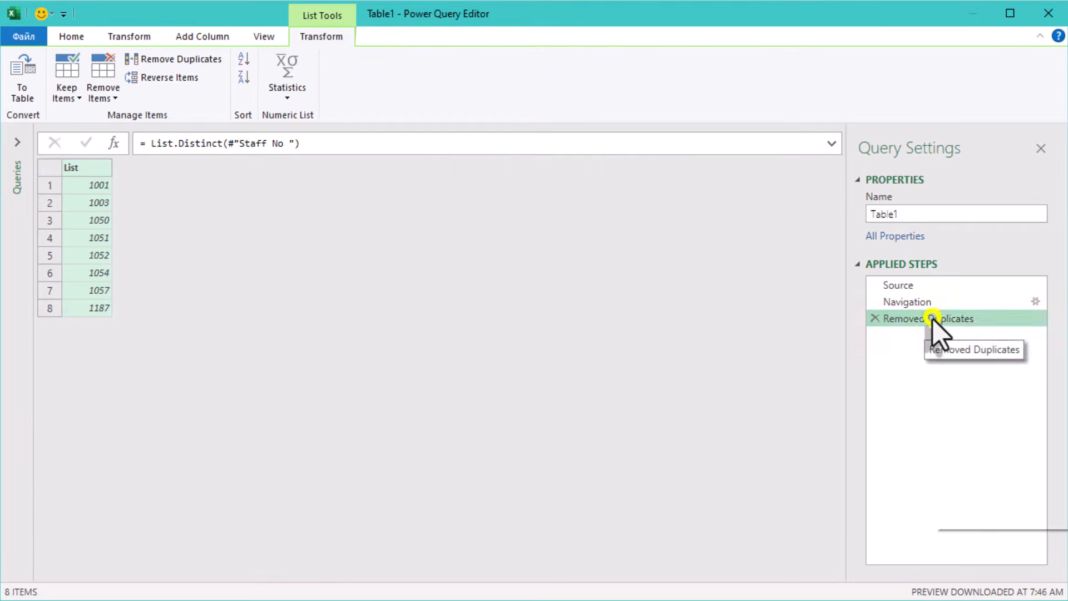
Step: Rename the Removed Duplicates step to ALL_IDs
{"action": "right_click", "coordinate": [933, 319]}
{"action": "left_click", "coordinate": [988, 353]}
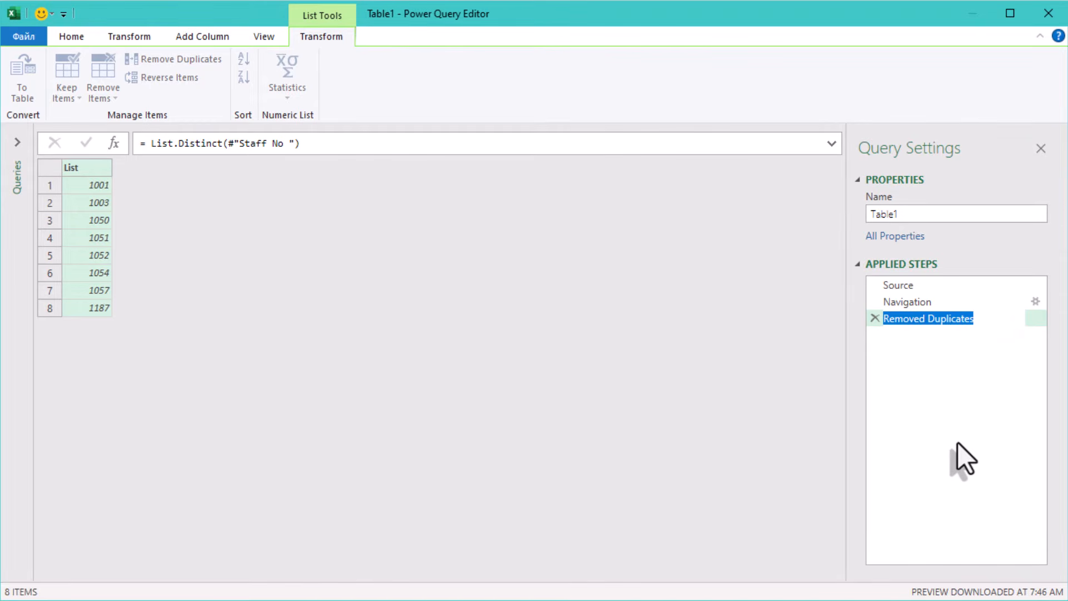
{"action": "type", "text": "AA"}
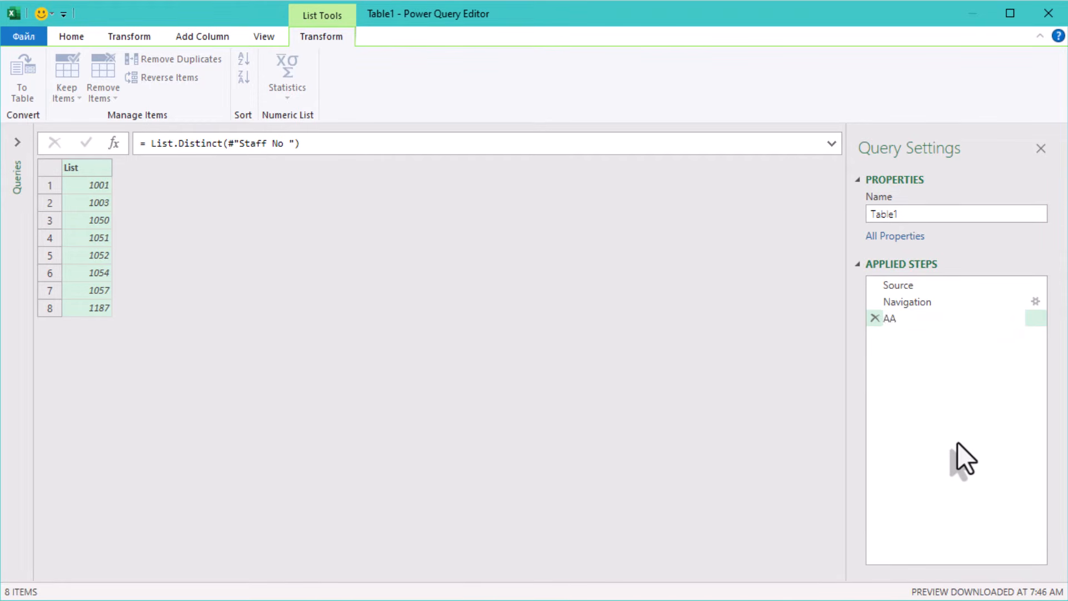
{"action": "key", "text": "BackSpace"}
{"action": "type", "text": "LL_IDS"}
{"action": "left_click", "coordinate": [583, 428]}
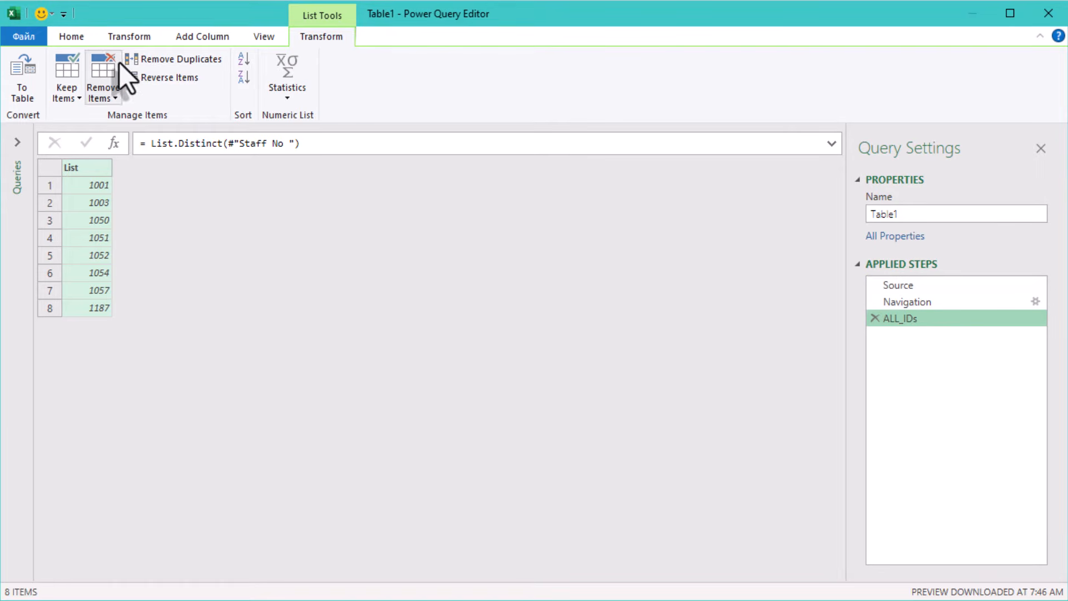
Step: Add a custom step whose formula references Source to return to the original table
{"action": "left_click", "coordinate": [118, 145]}
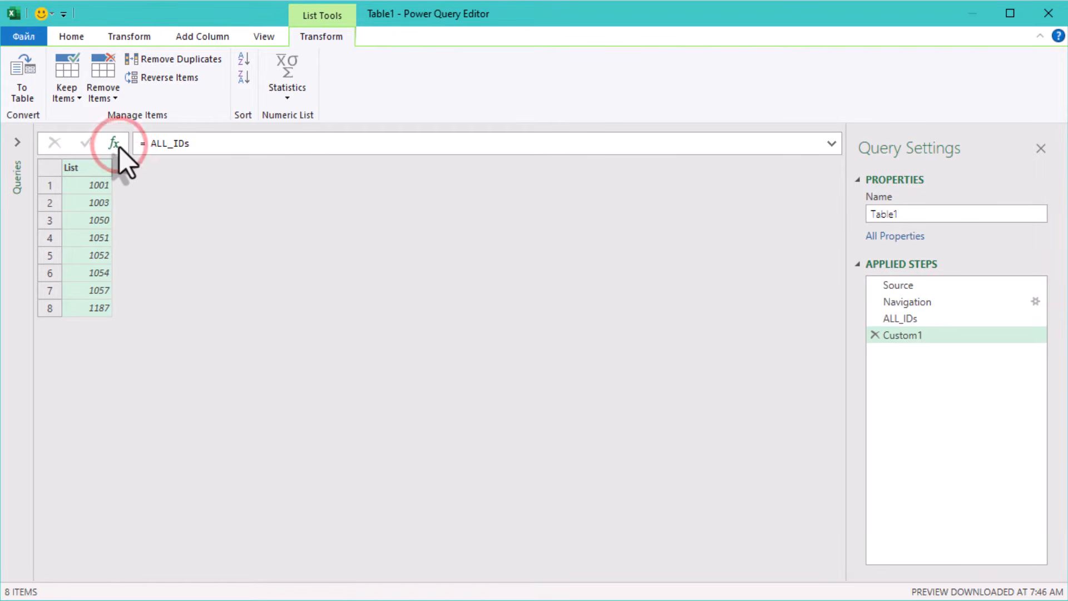
{"action": "double_click", "coordinate": [151, 143]}
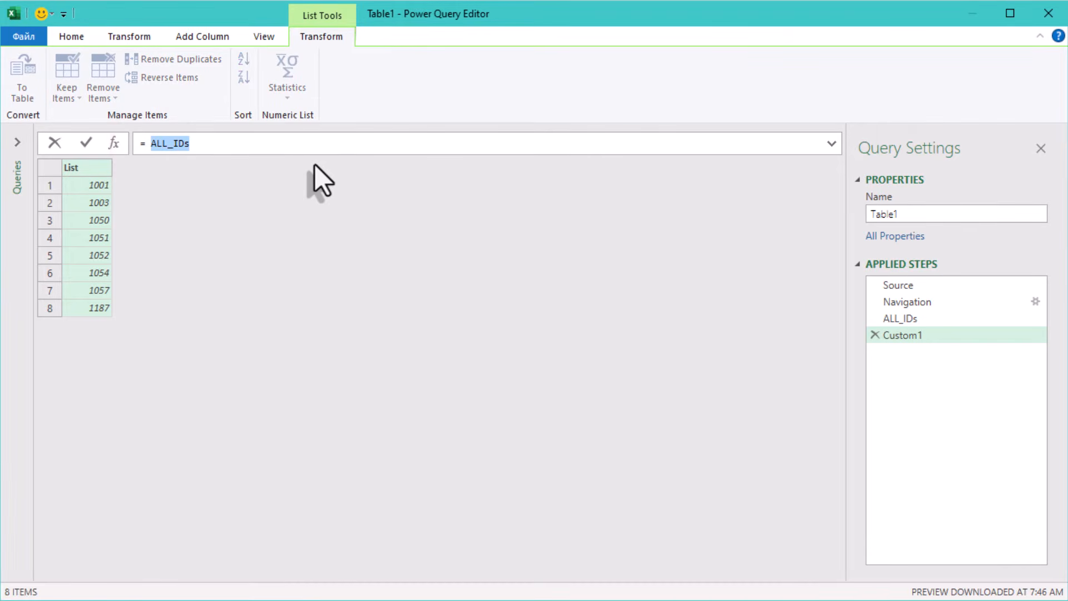
{"action": "type", "text": "Source"}
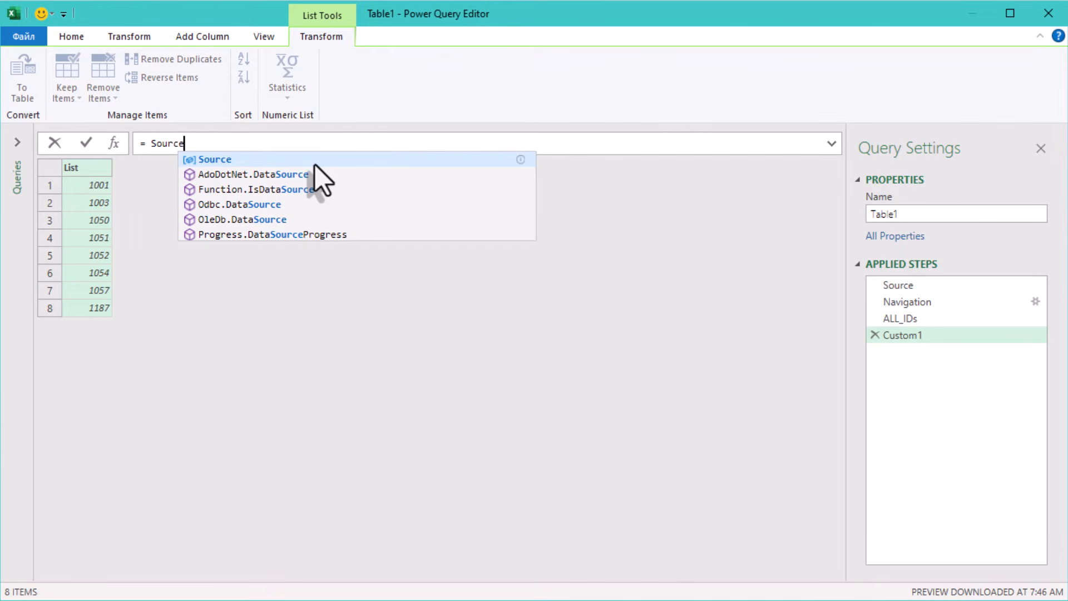
{"action": "left_click", "coordinate": [330, 352]}
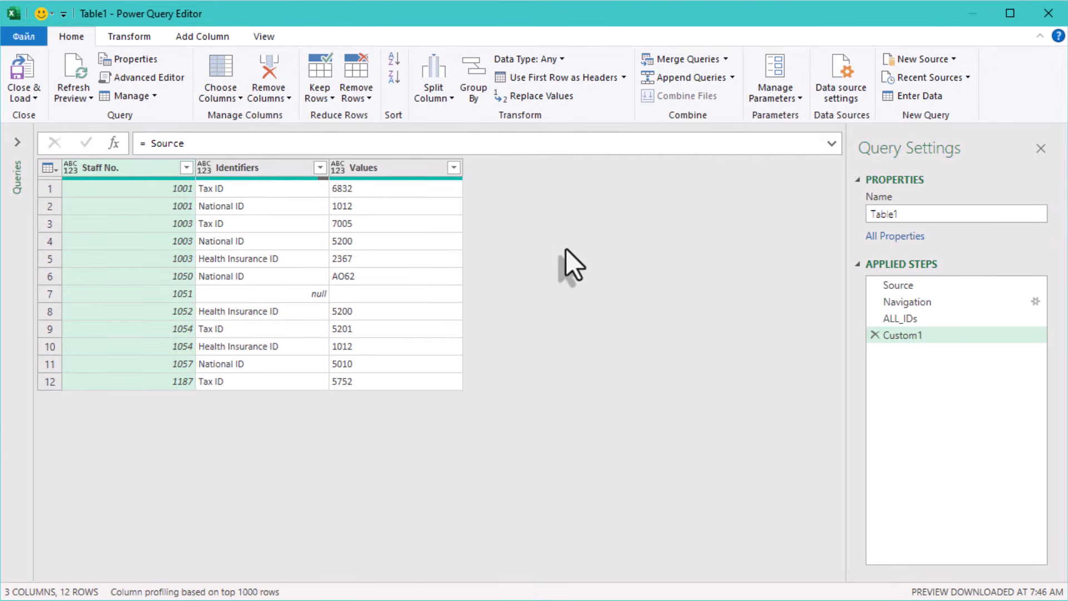
Step: Filter the Identifiers column to keep only National ID rows
{"action": "left_click", "coordinate": [320, 168]}
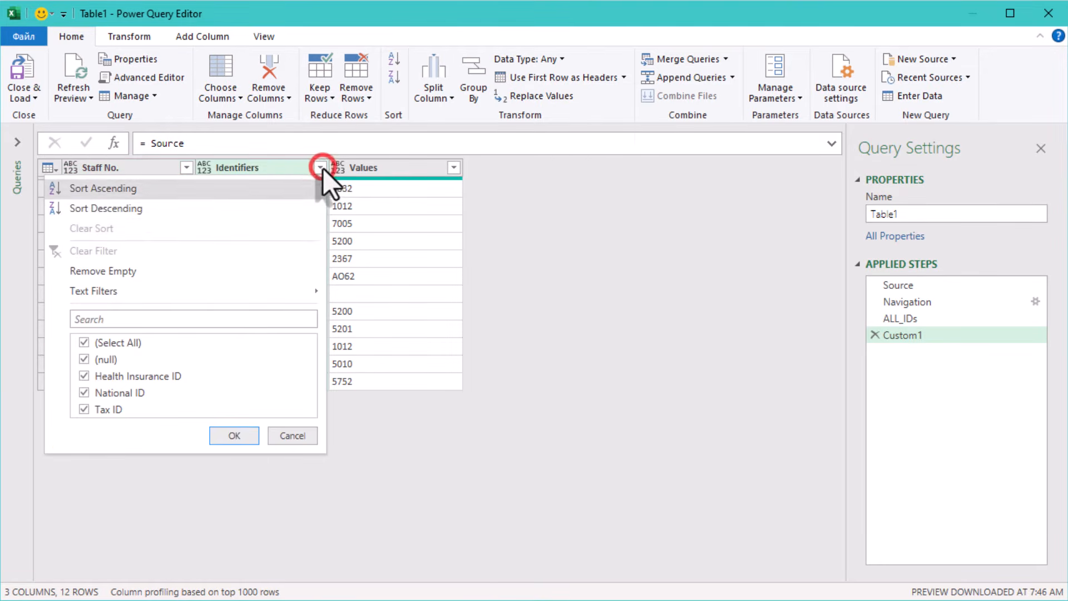
{"action": "left_click", "coordinate": [101, 343]}
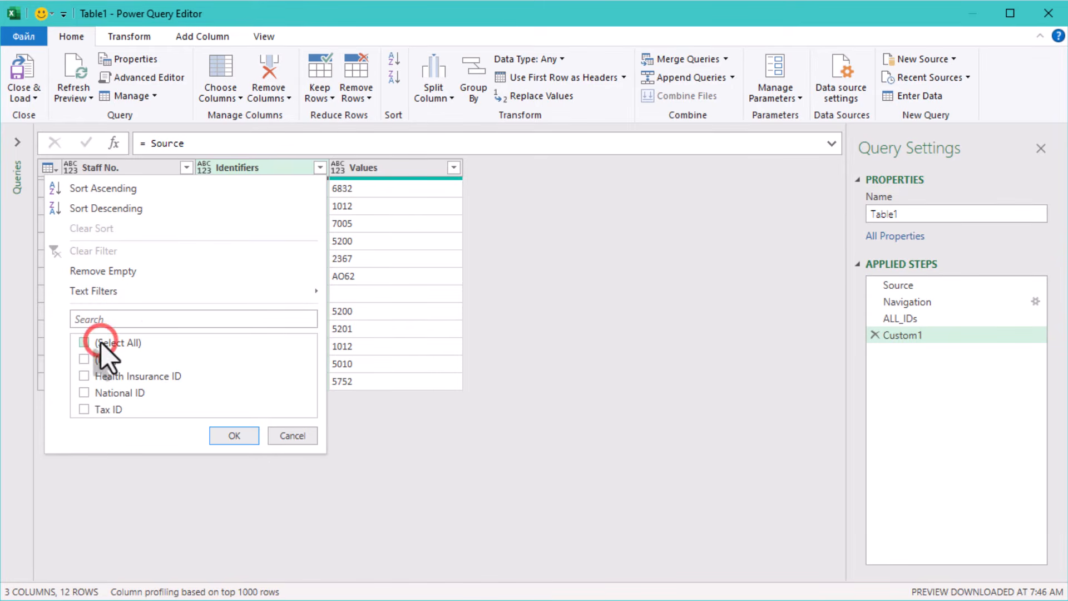
{"action": "left_click", "coordinate": [130, 392]}
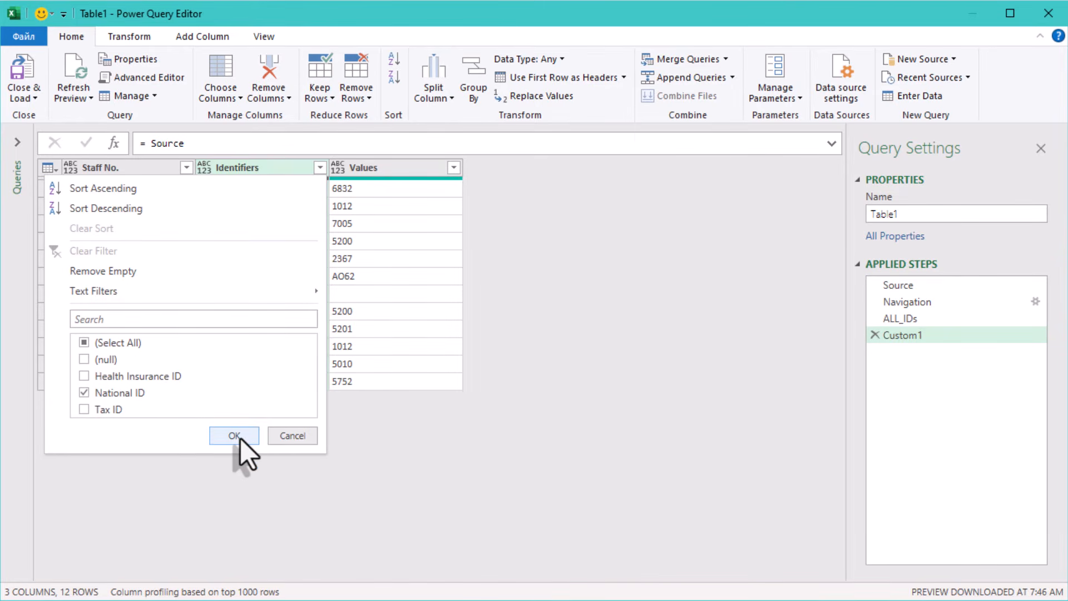
{"action": "left_click", "coordinate": [234, 435]}
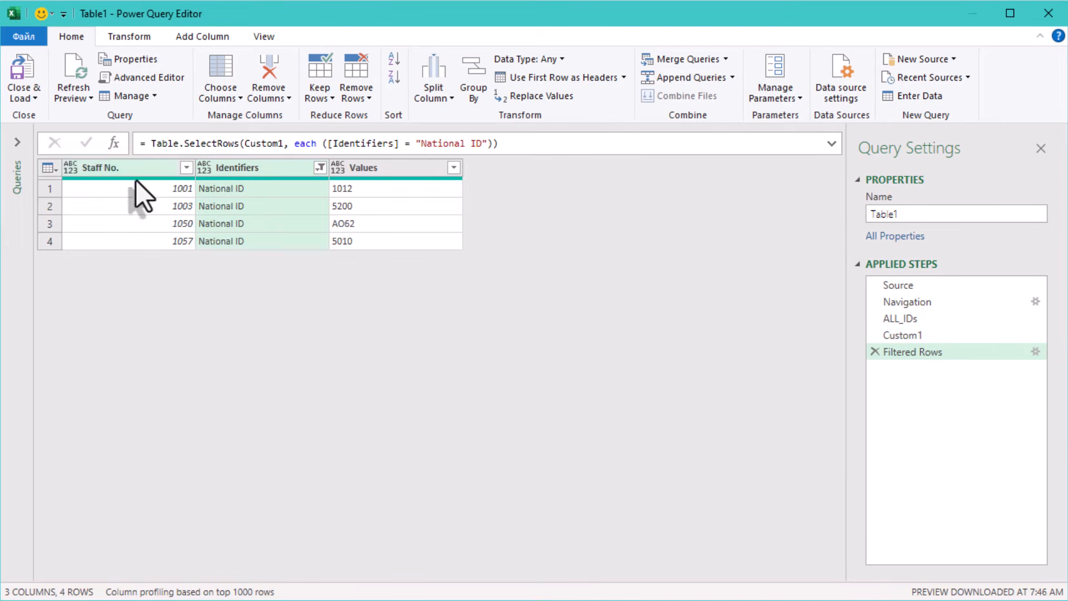
Step: Examine the staff numbers remaining in the filtered National ID rows
{"action": "left_click", "coordinate": [138, 191]}
{"action": "left_click", "coordinate": [135, 206]}
{"action": "left_click", "coordinate": [131, 225]}
{"action": "left_click", "coordinate": [129, 240]}
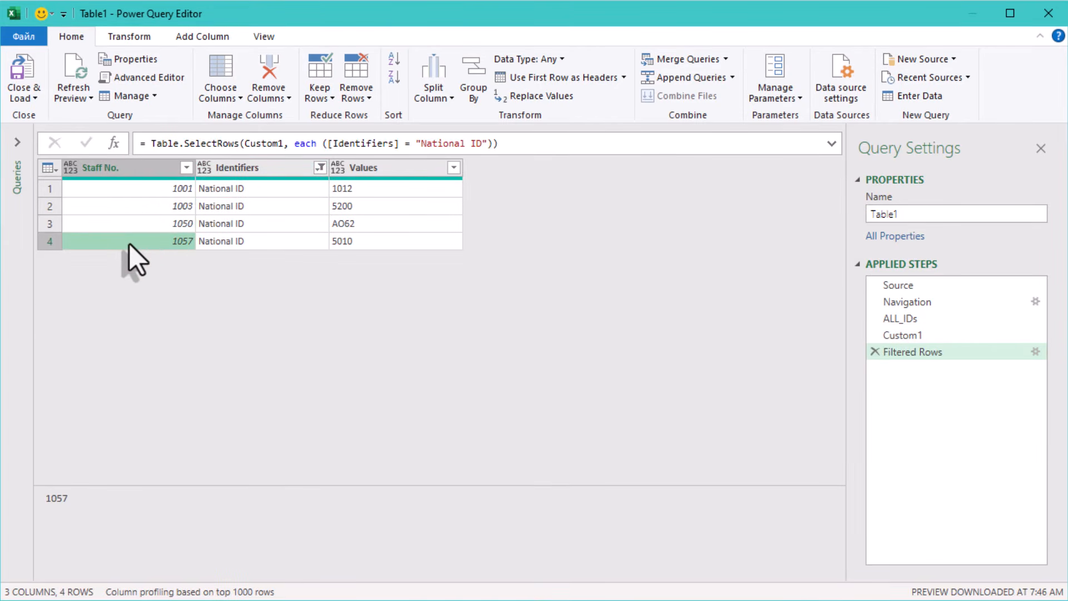
{"action": "left_click", "coordinate": [177, 189]}
{"action": "left_click", "coordinate": [169, 207]}
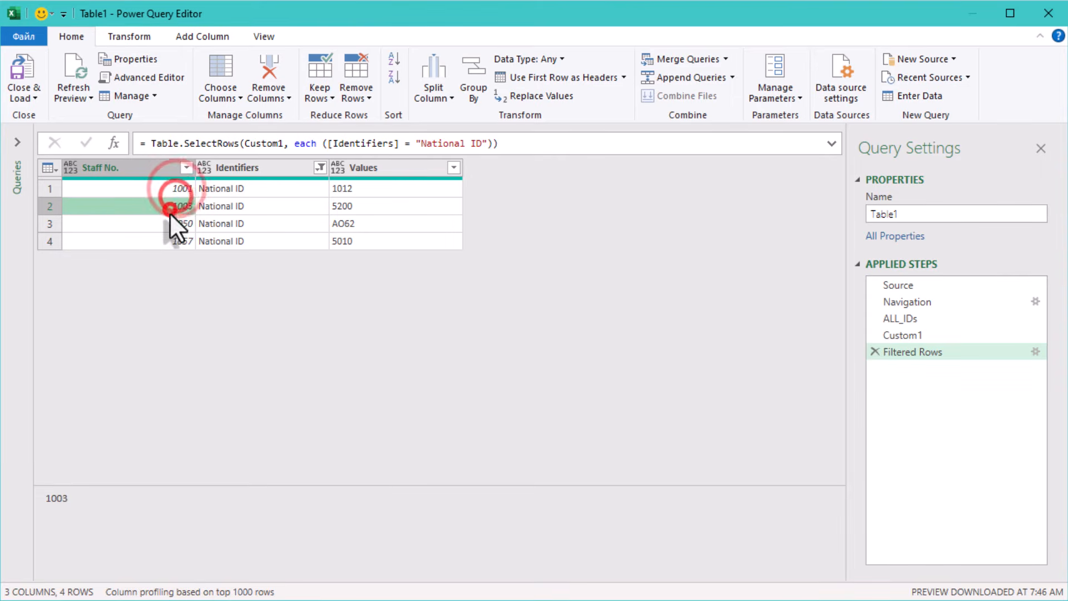
{"action": "left_click", "coordinate": [175, 238]}
{"action": "left_click", "coordinate": [177, 222]}
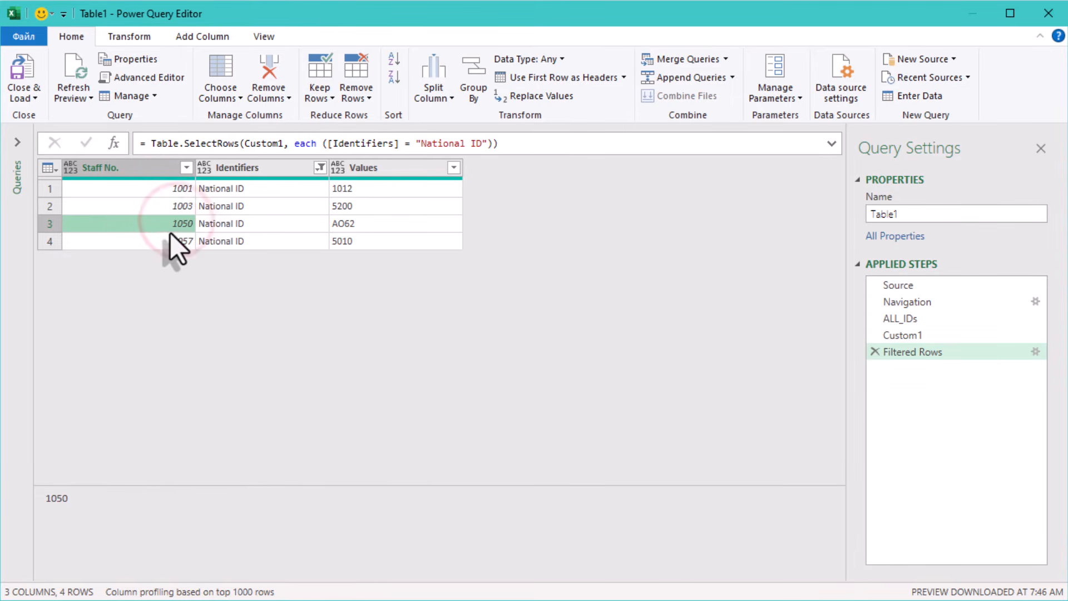
Step: Drill down on the filtered Staff No. column to get a list of staff with a National ID
{"action": "right_click", "coordinate": [137, 166]}
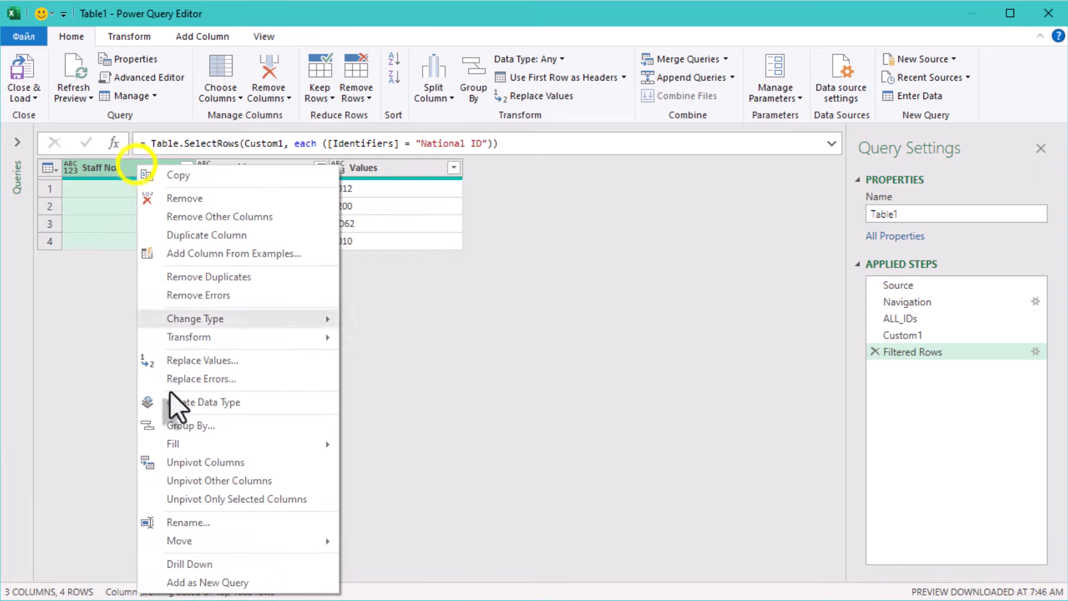
{"action": "left_click", "coordinate": [217, 564]}
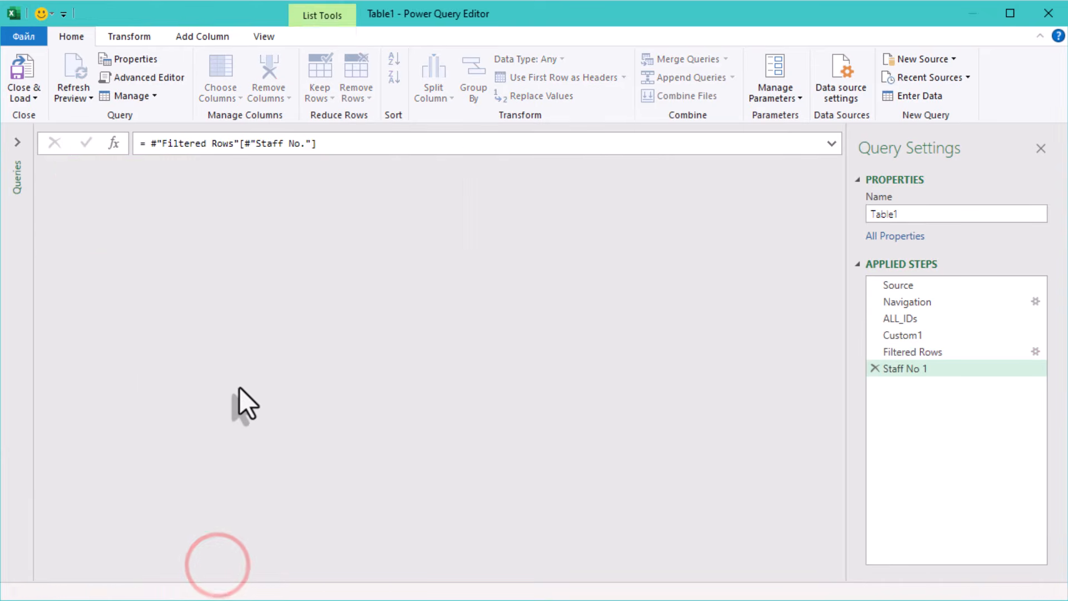
{"action": "left_click", "coordinate": [92, 186]}
{"action": "left_click", "coordinate": [90, 203]}
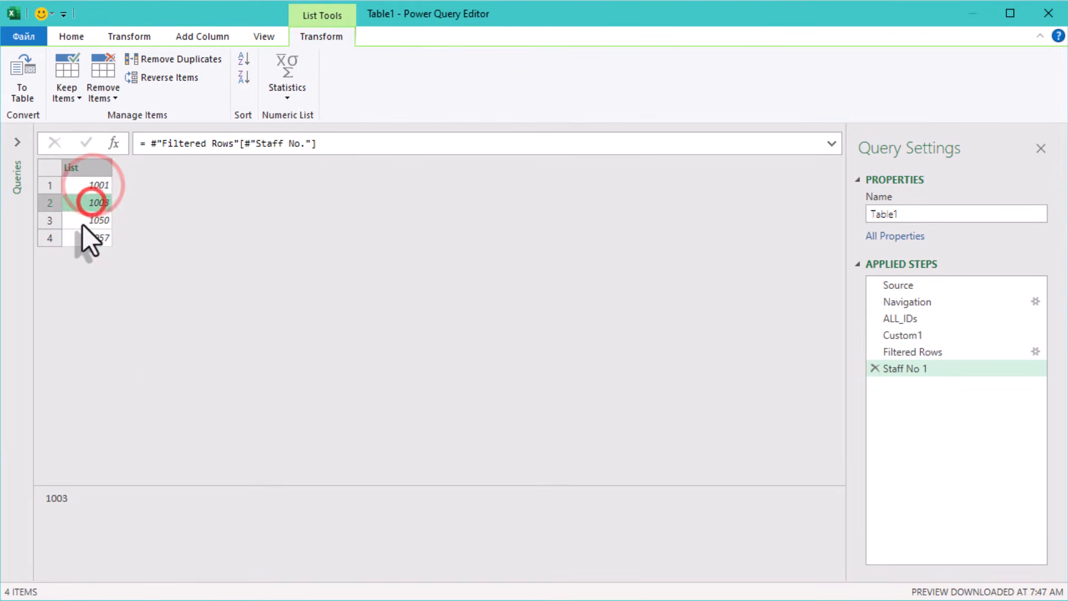
{"action": "left_click", "coordinate": [83, 221]}
{"action": "left_click", "coordinate": [82, 238]}
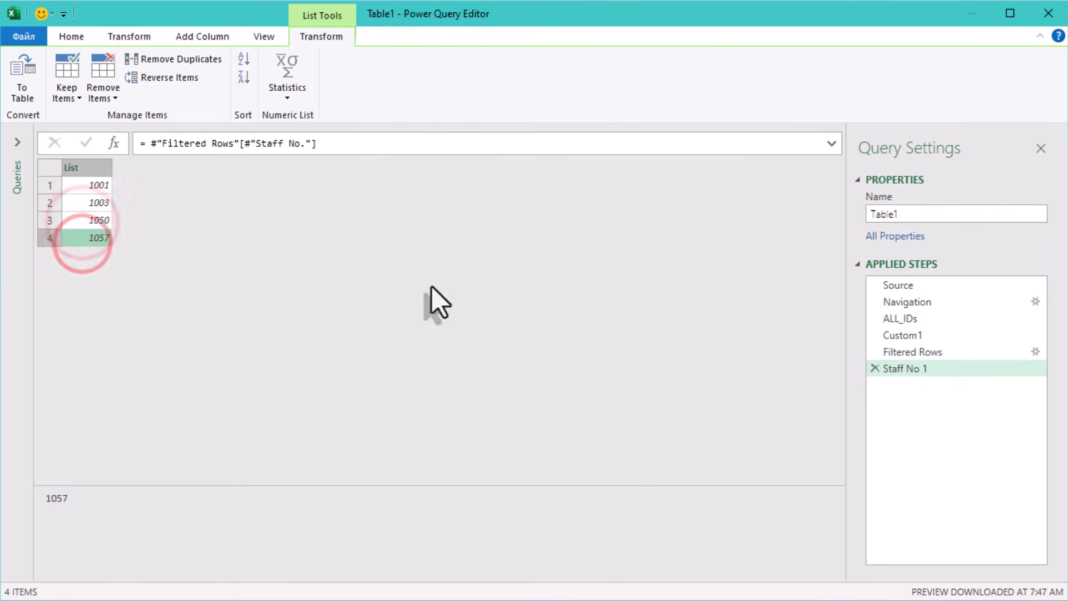
Step: Rename the drill-down step to EXCLUDE
{"action": "right_click", "coordinate": [908, 369]}
{"action": "left_click", "coordinate": [977, 406]}
{"action": "type", "text": "E"}
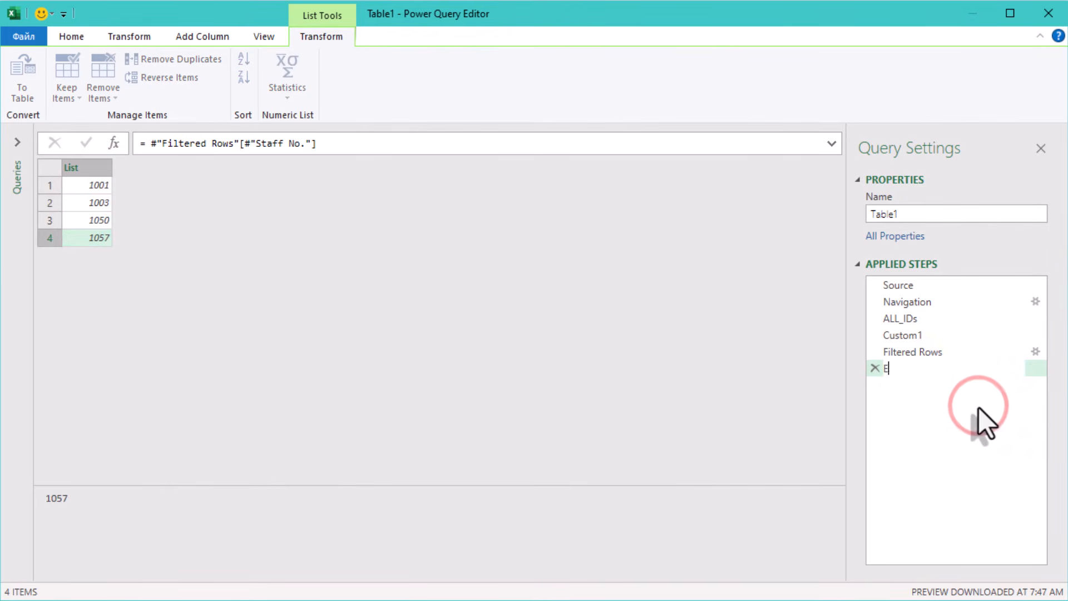
{"action": "type", "text": "XCLUDE"}
{"action": "left_click", "coordinate": [979, 407]}
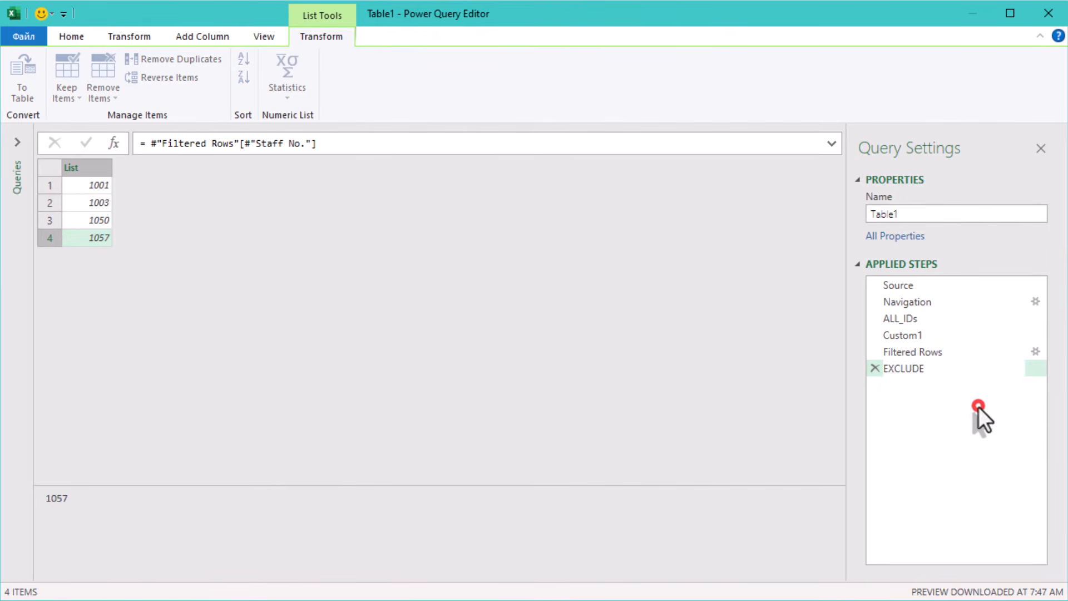
Step: Add a custom step with the formula List.Difference(ALL_IDs,EXCLUDE) to list staff without a National ID
{"action": "left_click", "coordinate": [114, 144]}
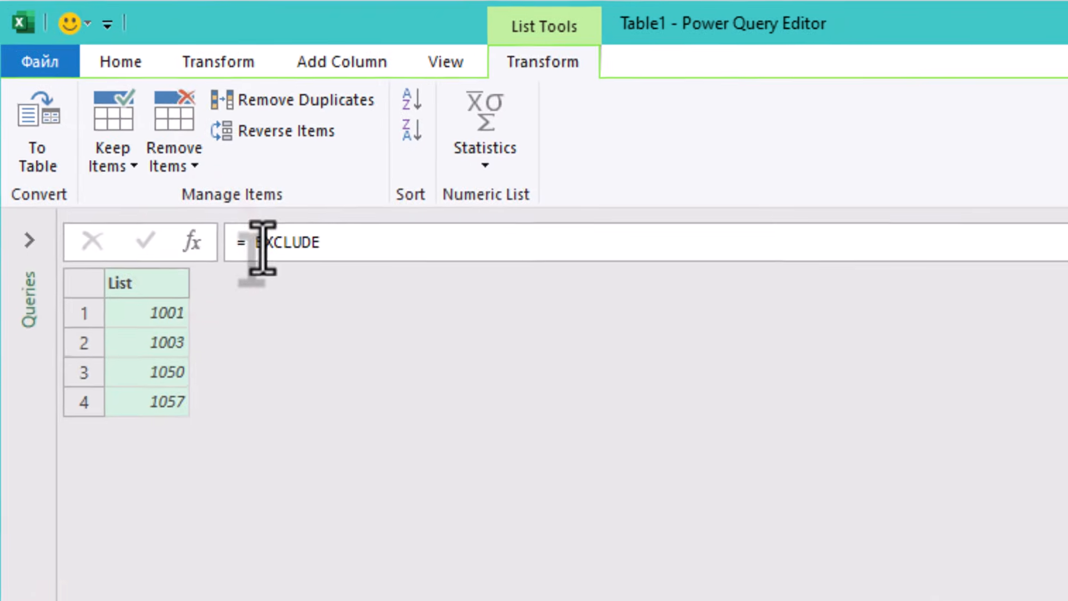
{"action": "double_click", "coordinate": [149, 143]}
{"action": "left_click_drag", "start_coordinate": [266, 254], "coordinate": [333, 261]}
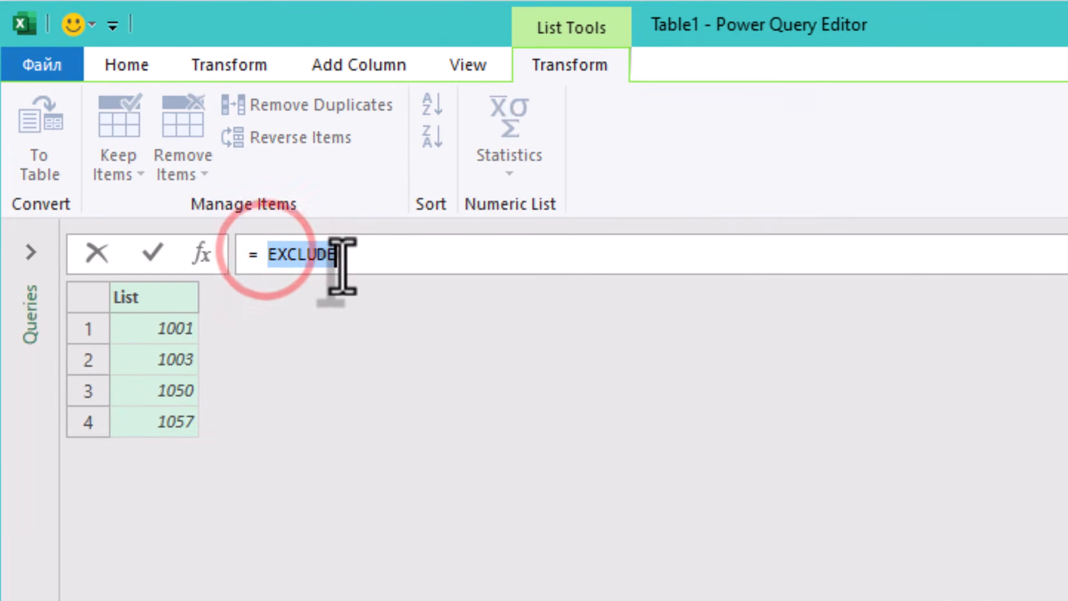
{"action": "key", "text": "BackSpace"}
{"action": "type", "text": "L"}
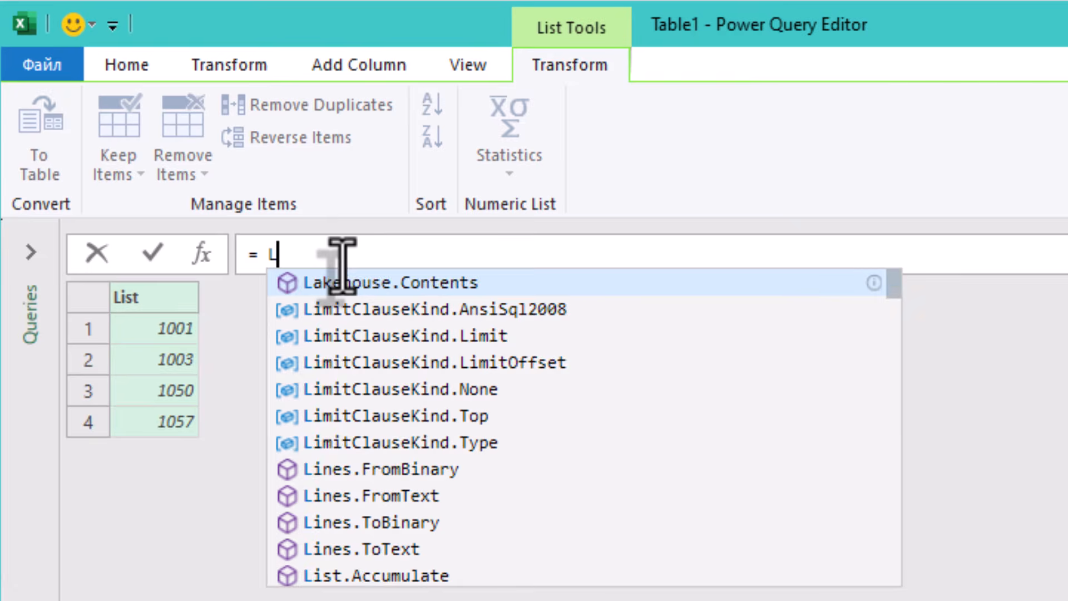
{"action": "type", "text": "ist.Diff"}
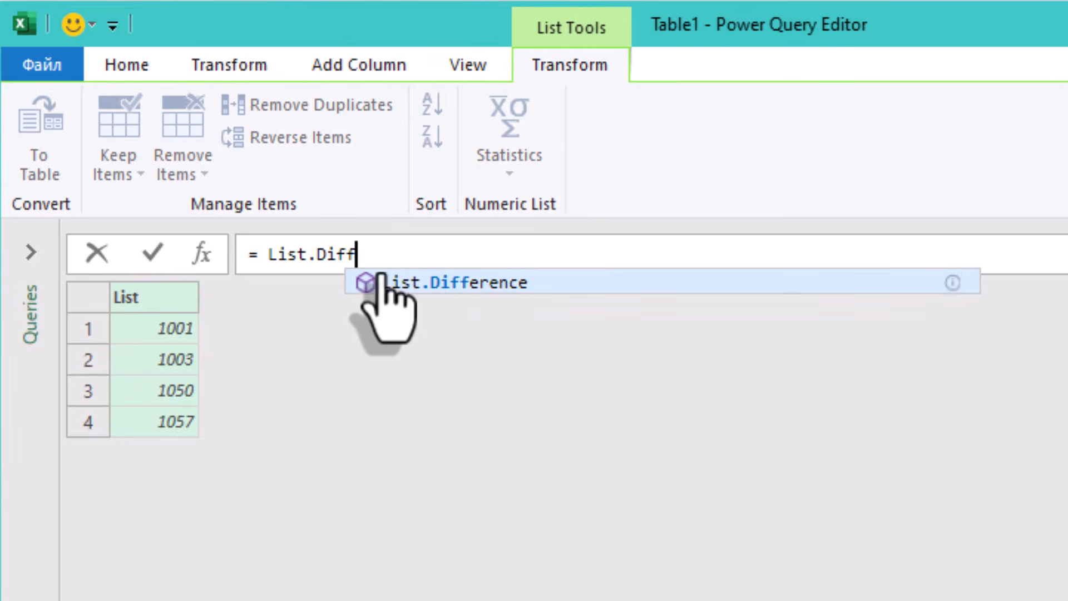
{"action": "left_click", "coordinate": [434, 282]}
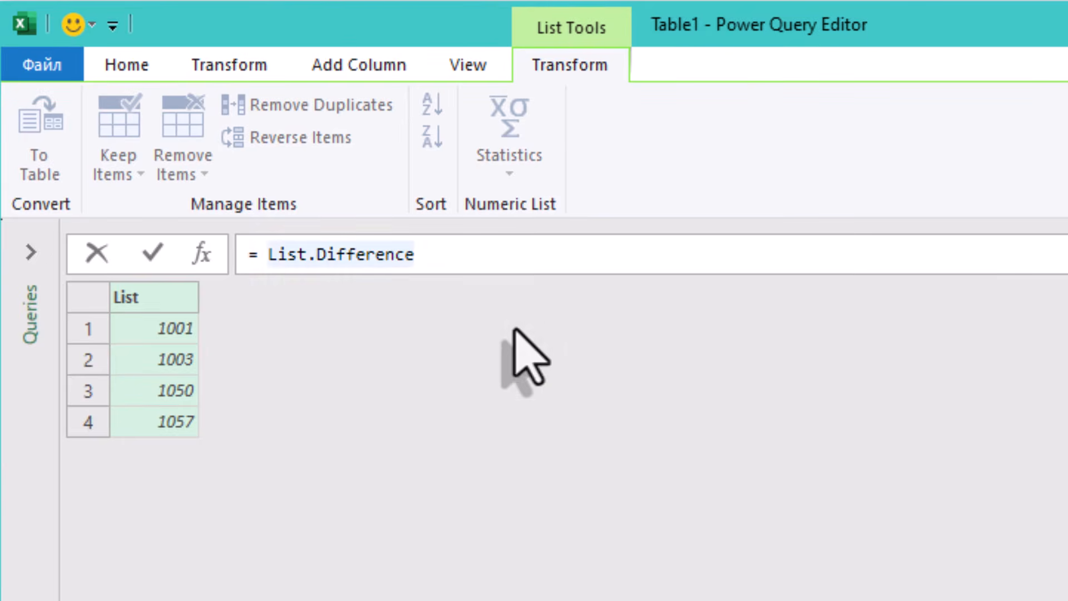
{"action": "type", "text": "("}
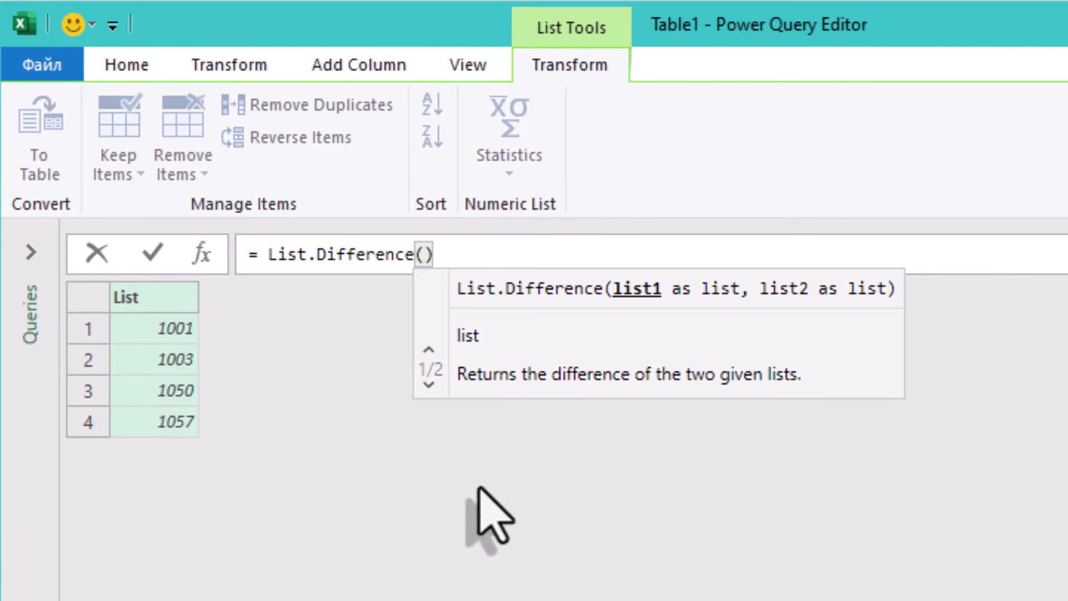
{"action": "type", "text": "A"}
{"action": "type", "text": "LL"}
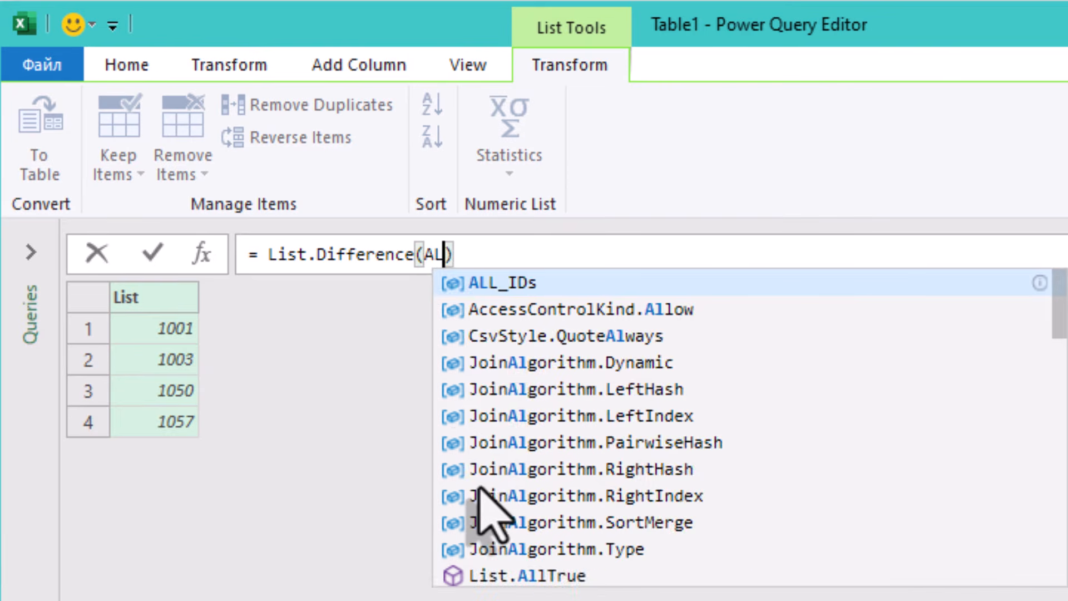
{"action": "key", "text": "Tab"}
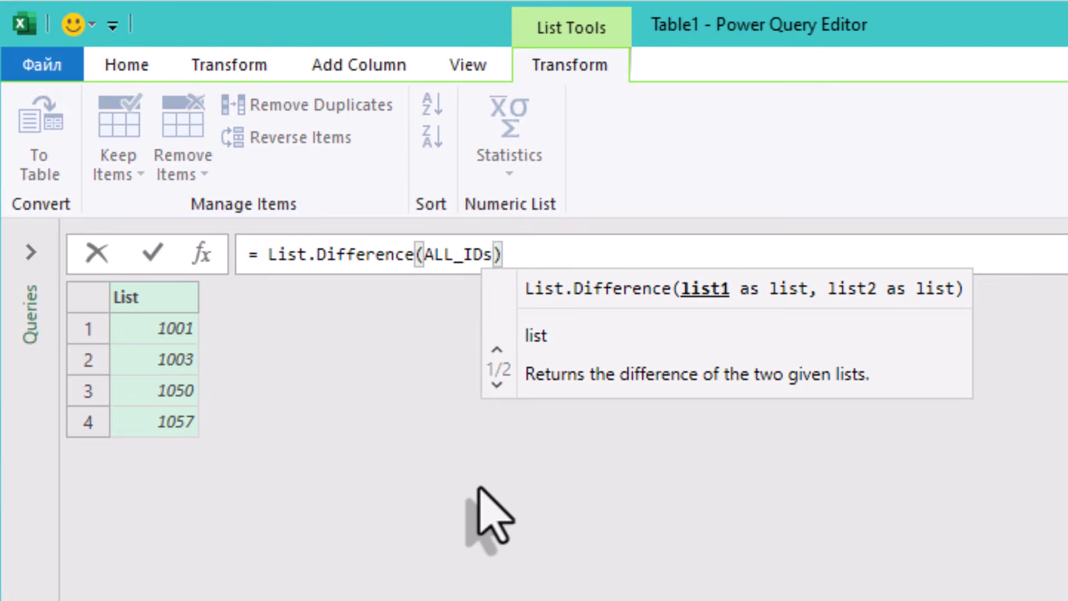
{"action": "type", "text": ","}
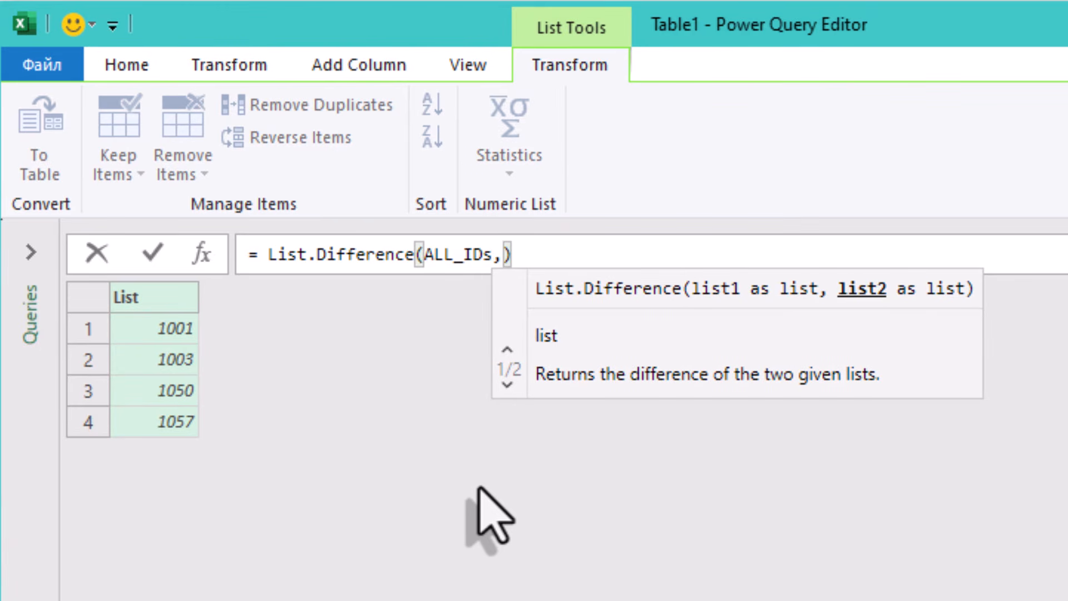
{"action": "type", "text": "Ex"}
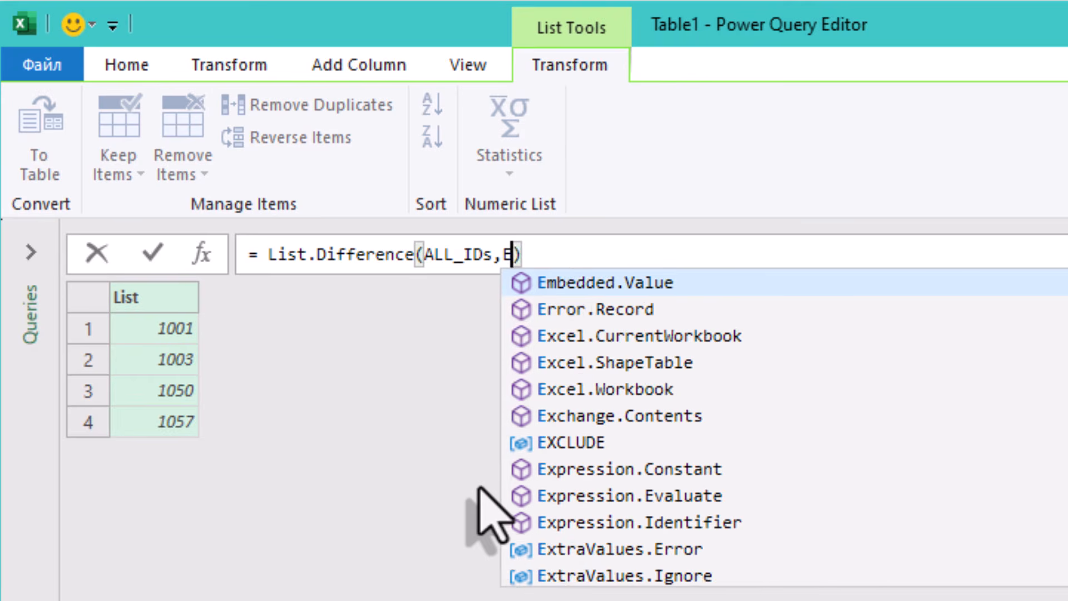
{"action": "type", "text": "c"}
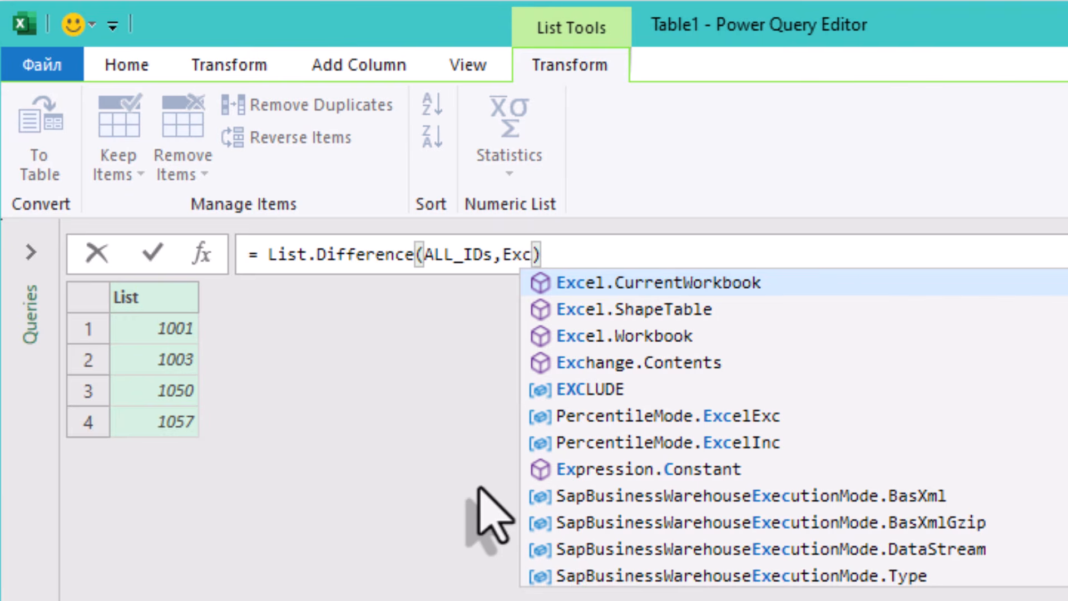
{"action": "type", "text": "l"}
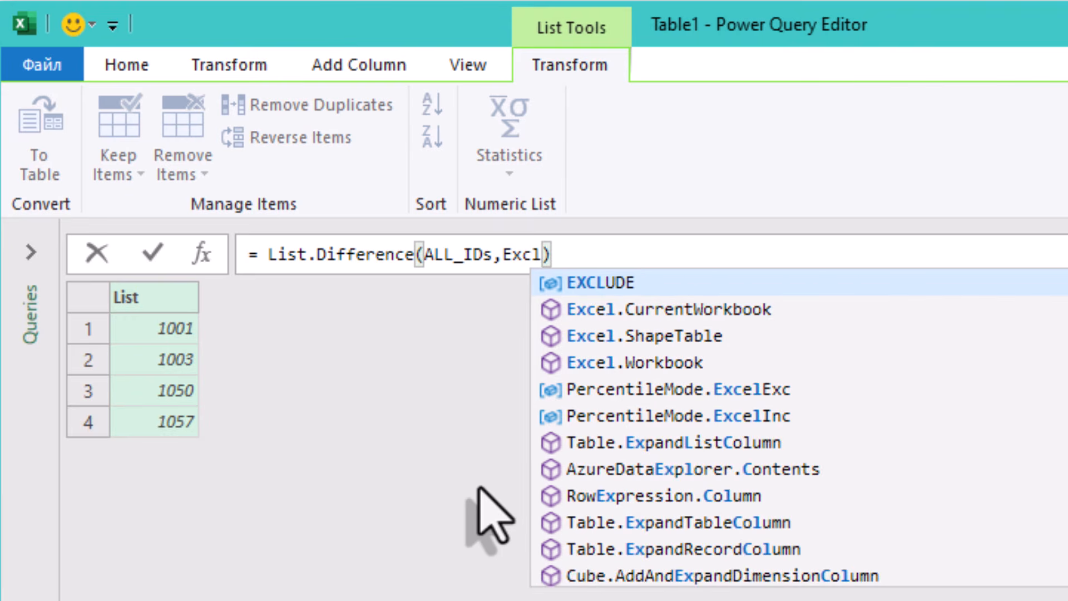
{"action": "key", "text": "Tab"}
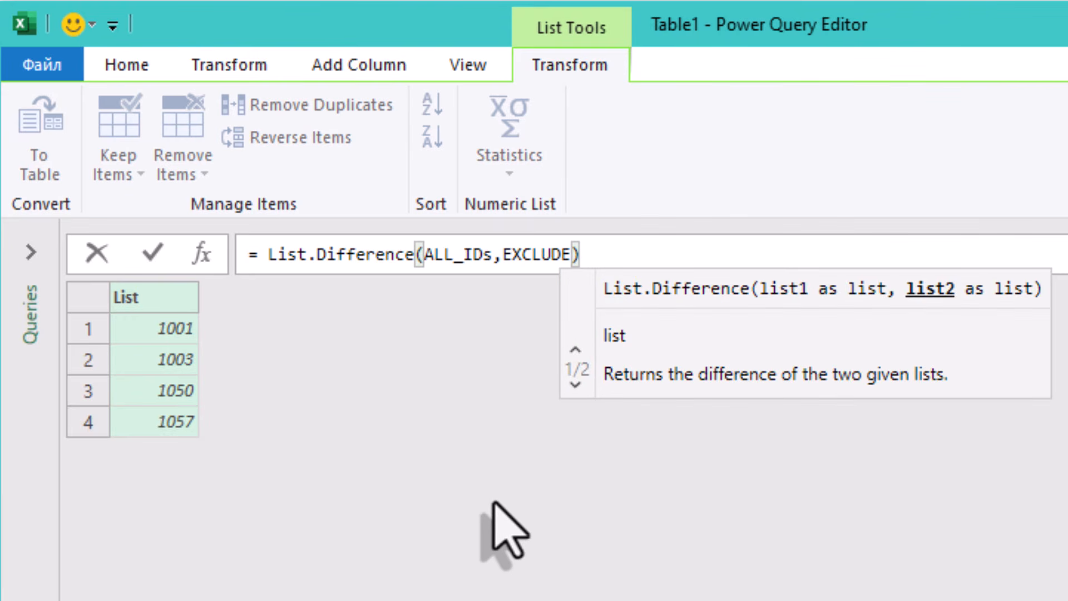
{"action": "left_click", "coordinate": [492, 496]}
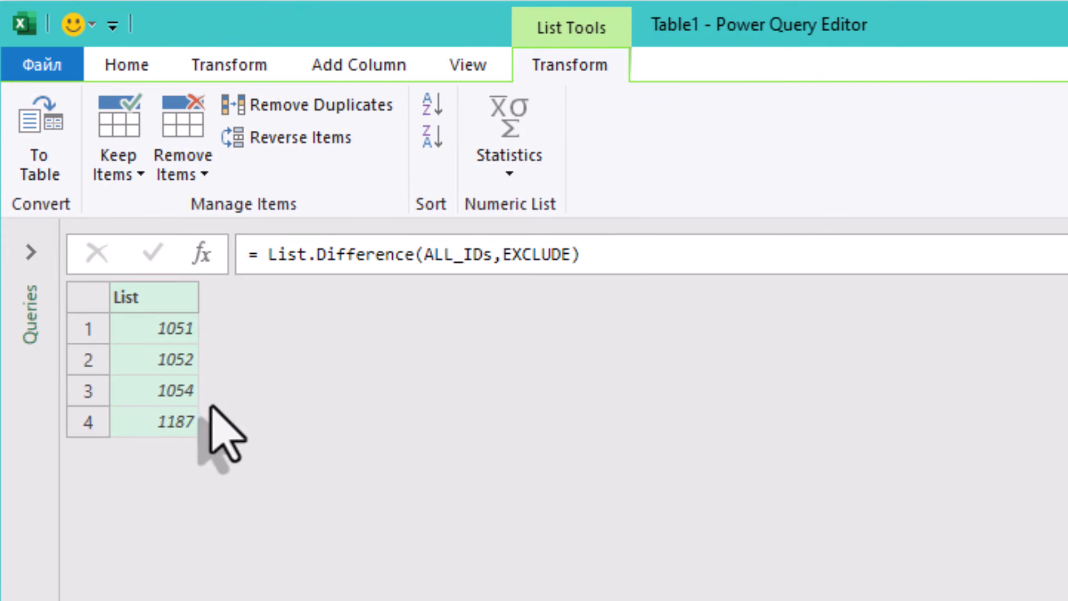
Step: Examine the staff numbers returned by the difference list
{"action": "left_click", "coordinate": [156, 321]}
{"action": "left_click", "coordinate": [151, 357]}
{"action": "left_click", "coordinate": [146, 390]}
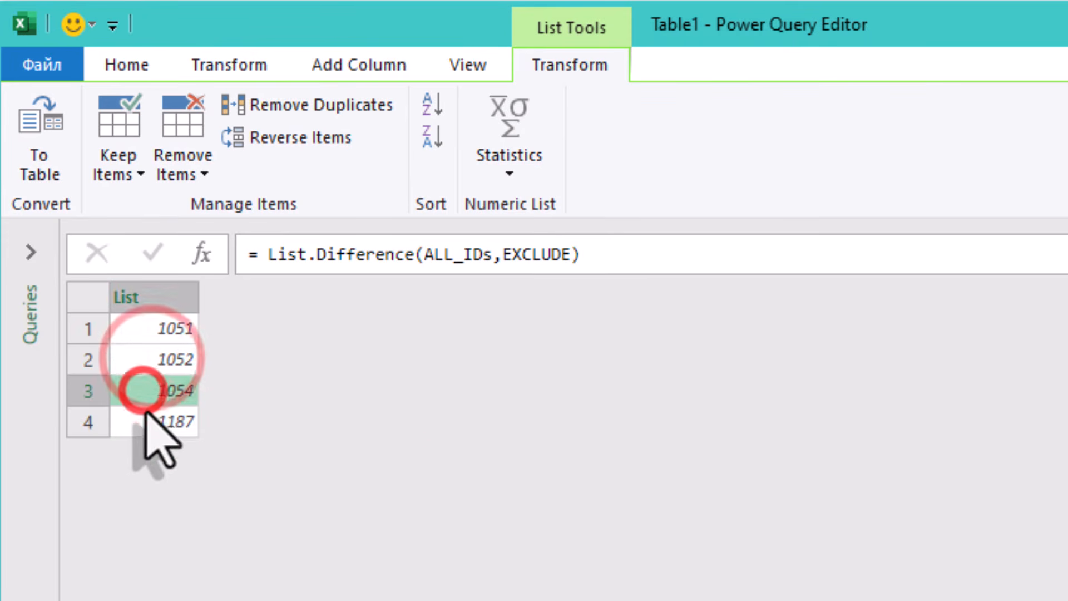
{"action": "left_click", "coordinate": [157, 420]}
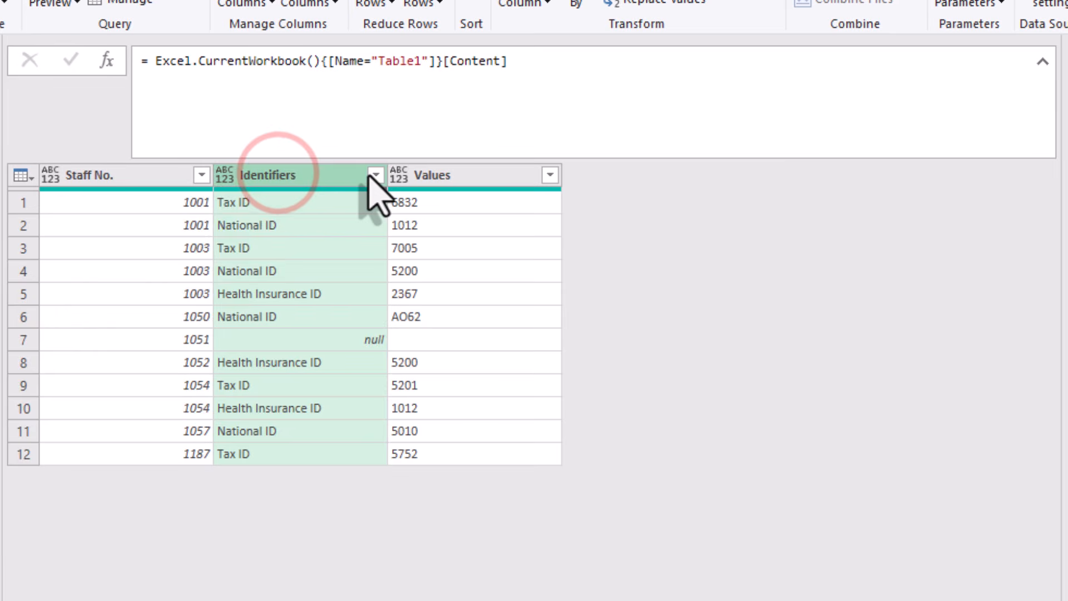
Step: Filter the Identifiers column of the source table to keep only National ID rows
{"action": "left_click", "coordinate": [376, 174]}
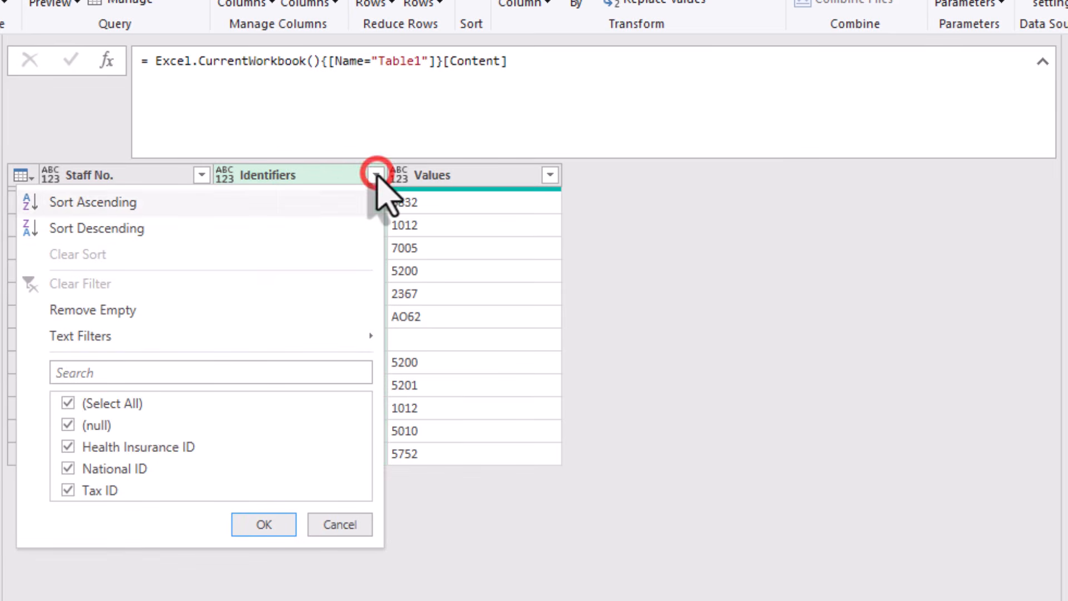
{"action": "left_click", "coordinate": [111, 404]}
{"action": "left_click", "coordinate": [120, 468]}
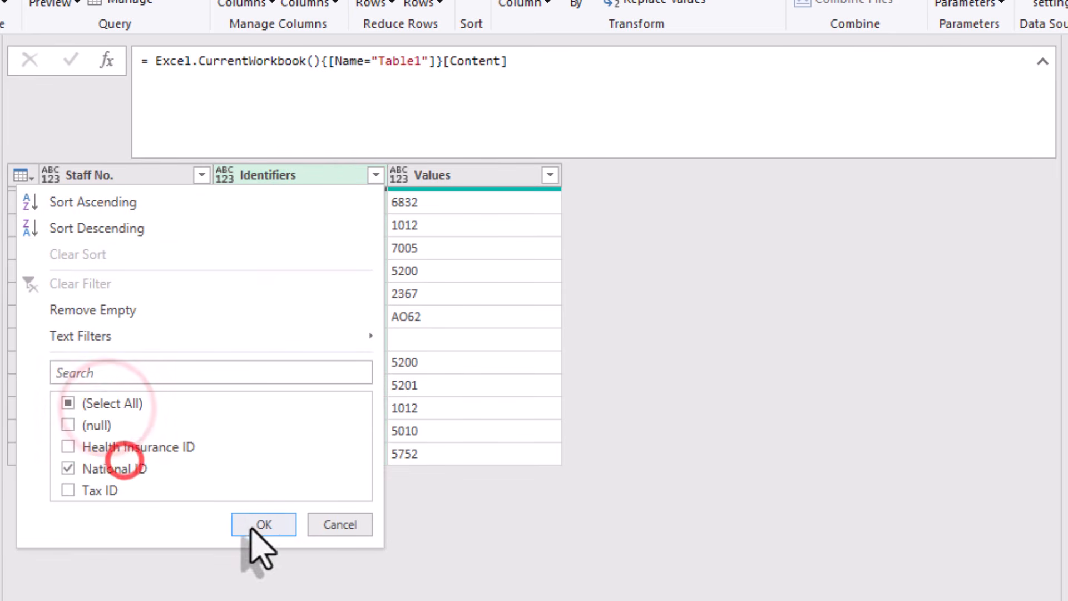
{"action": "left_click", "coordinate": [256, 526]}
{"action": "left_click", "coordinate": [619, 327]}
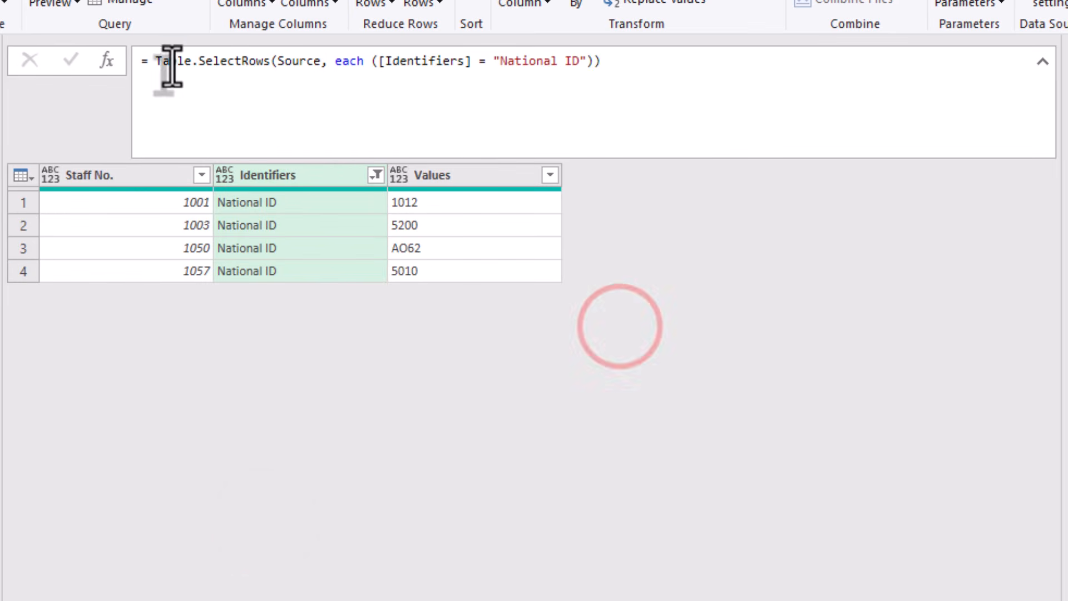
Step: Wrap the filter formula in List.Difference, using List.Distinct(Source[#"Staff No."]) as the first list
{"action": "left_click", "coordinate": [147, 62]}
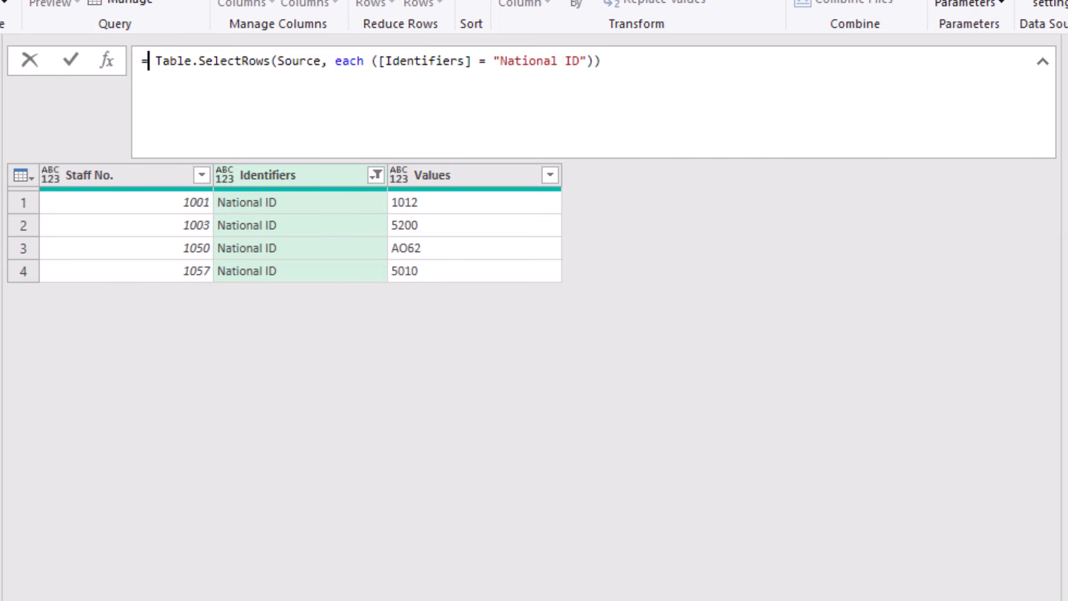
{"action": "type", "text": "listd"}
{"action": "type", "text": "iff"}
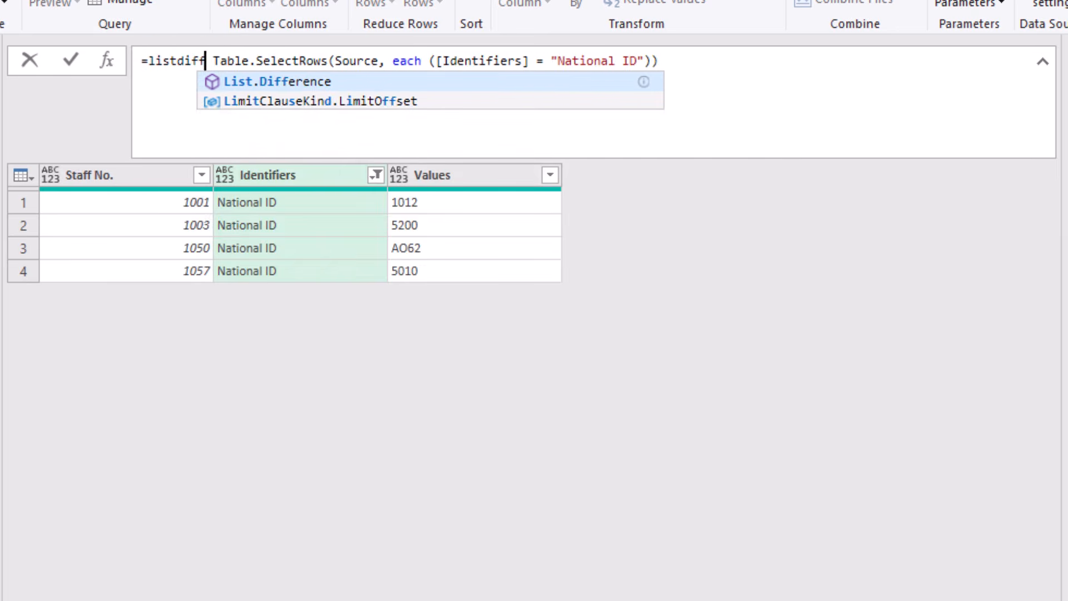
{"action": "key", "text": "Tab"}
{"action": "type", "text": "(Listdi"}
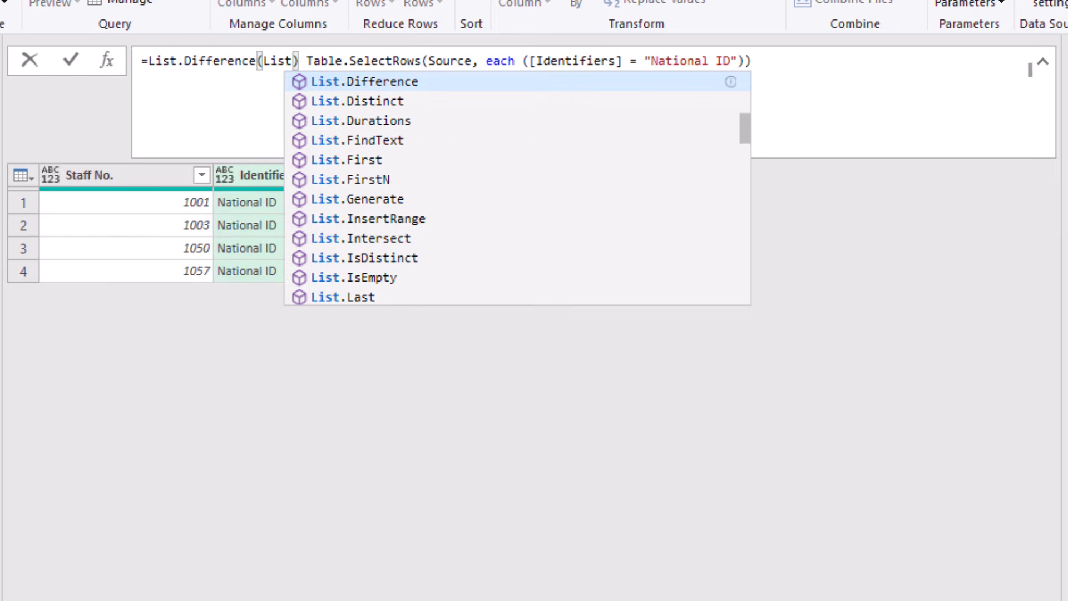
{"action": "key", "text": "Tab"}
{"action": "type", "text": "("}
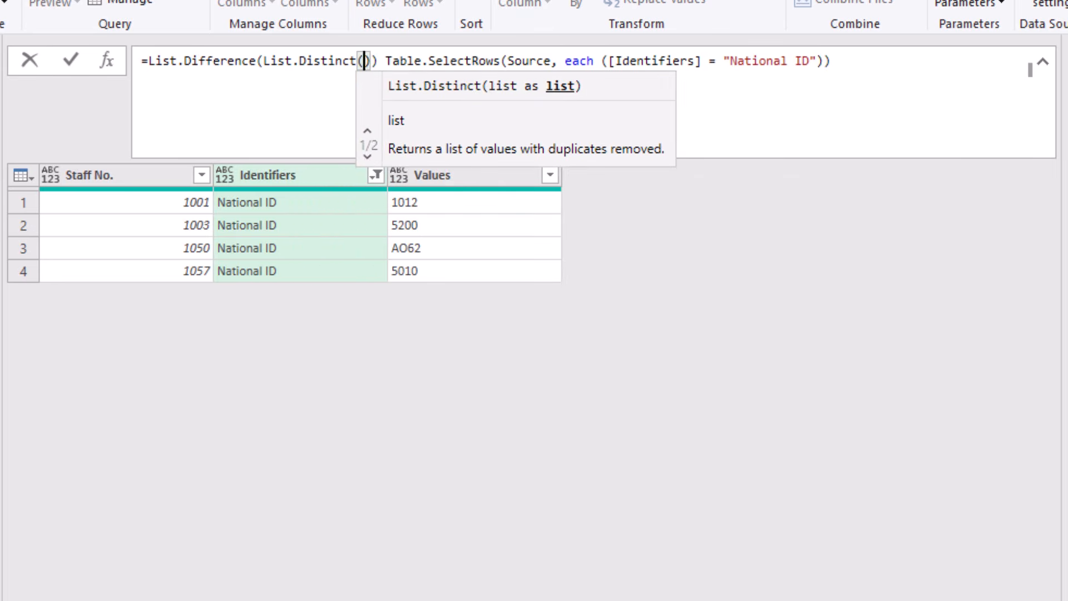
{"action": "type", "text": "Source[#"}
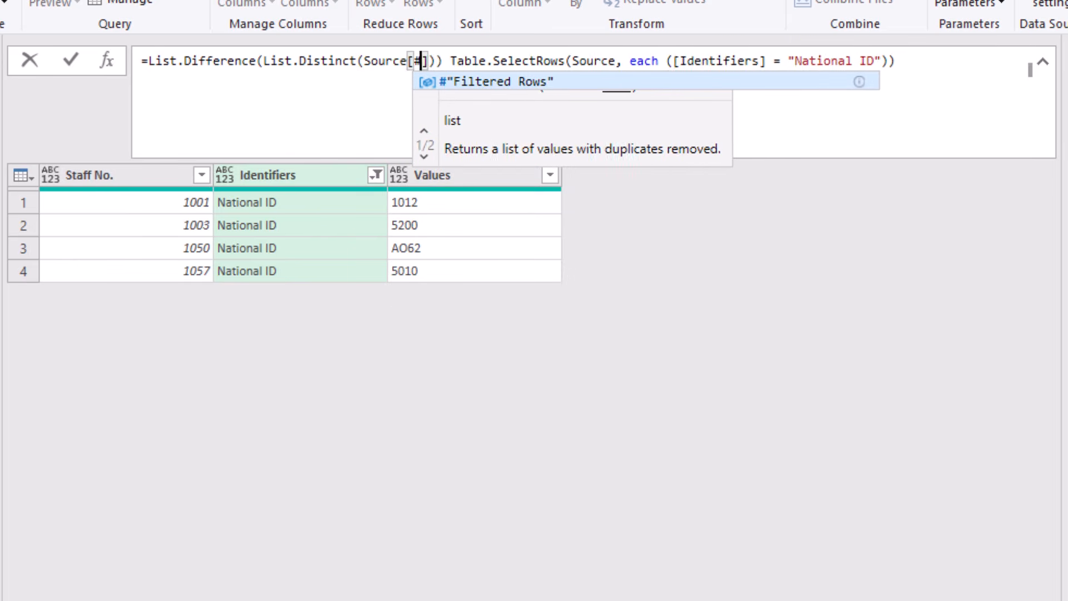
{"action": "type", "text": "\""}
{"action": "type", "text": "Staff No."}
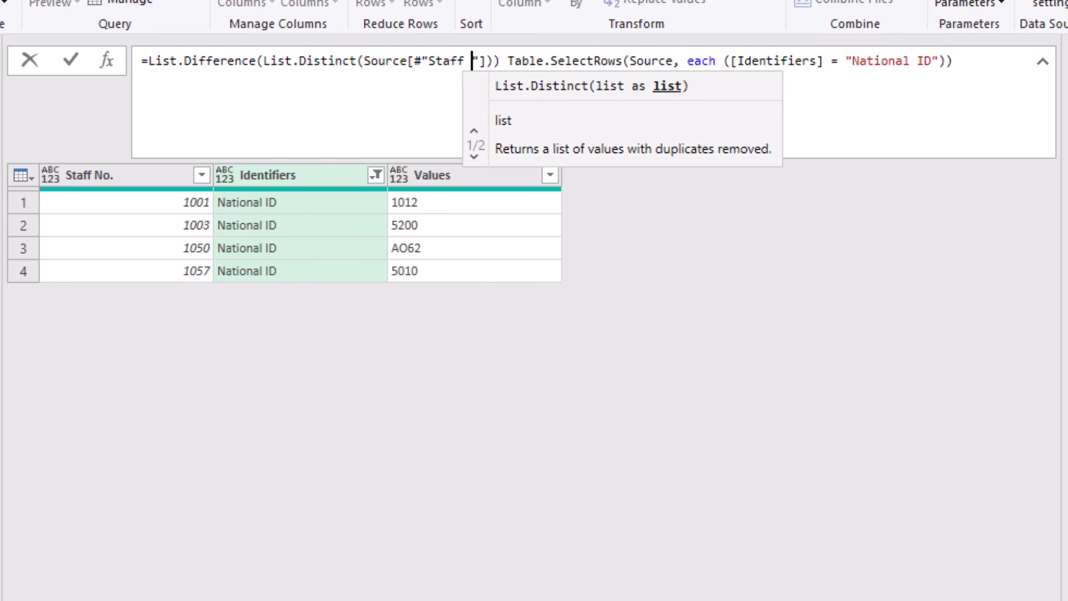
{"action": "key", "text": "Right"}
{"action": "key", "text": "Right"}
{"action": "key", "text": "Right"}
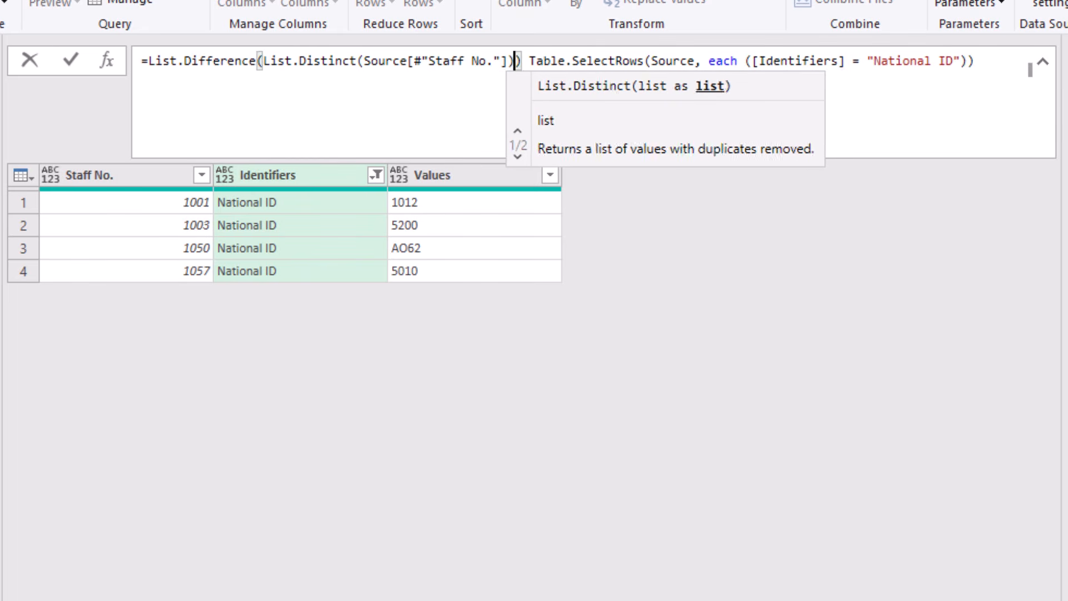
Step: Make the filtered National ID rows' [#"Staff No."] column the second list and commit the single-step formula
{"action": "type", "text": ","}
{"action": "key", "text": "Delete"}
{"action": "key", "text": "Right"}
{"action": "key", "text": "Right"}
{"action": "key", "text": "Right"}
{"action": "key", "text": "Right"}
{"action": "key", "text": "Right"}
{"action": "key", "text": "Right"}
{"action": "key", "text": "Right"}
{"action": "key", "text": "Right"}
{"action": "key", "text": "Right"}
{"action": "key", "text": "Right"}
{"action": "key", "text": "Right"}
{"action": "key", "text": "Right"}
{"action": "key", "text": "Right"}
{"action": "key", "text": "Right"}
{"action": "key", "text": "Right"}
{"action": "key", "text": "Right"}
{"action": "key", "text": "Right"}
{"action": "key", "text": "Right"}
{"action": "key", "text": "Right"}
{"action": "key", "text": "Right"}
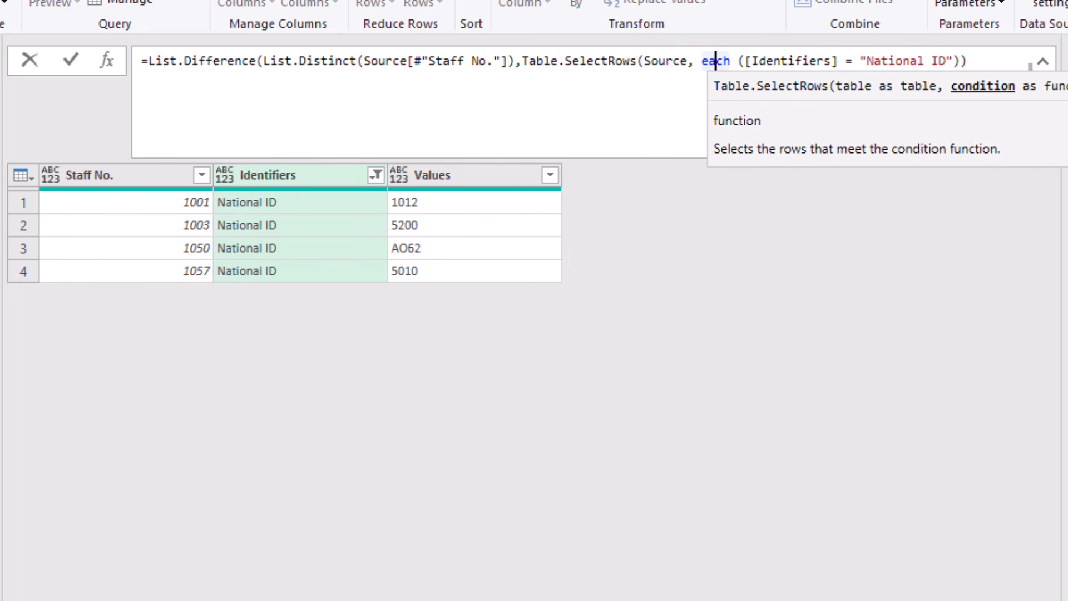
{"action": "key", "text": "Delete"}
{"action": "key", "text": "End"}
{"action": "key", "text": "Left"}
{"action": "key", "text": "Left"}
{"action": "key", "text": "Right"}
{"action": "type", "text": "[\""}
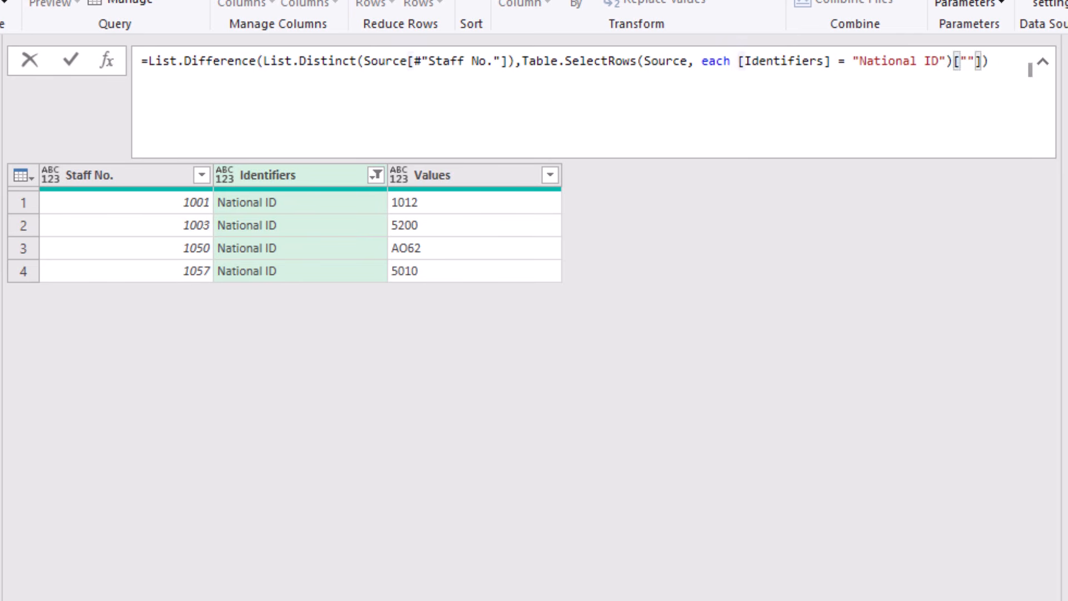
{"action": "type", "text": "#"}
{"action": "key", "text": "Right"}
{"action": "type", "text": "Staff No."}
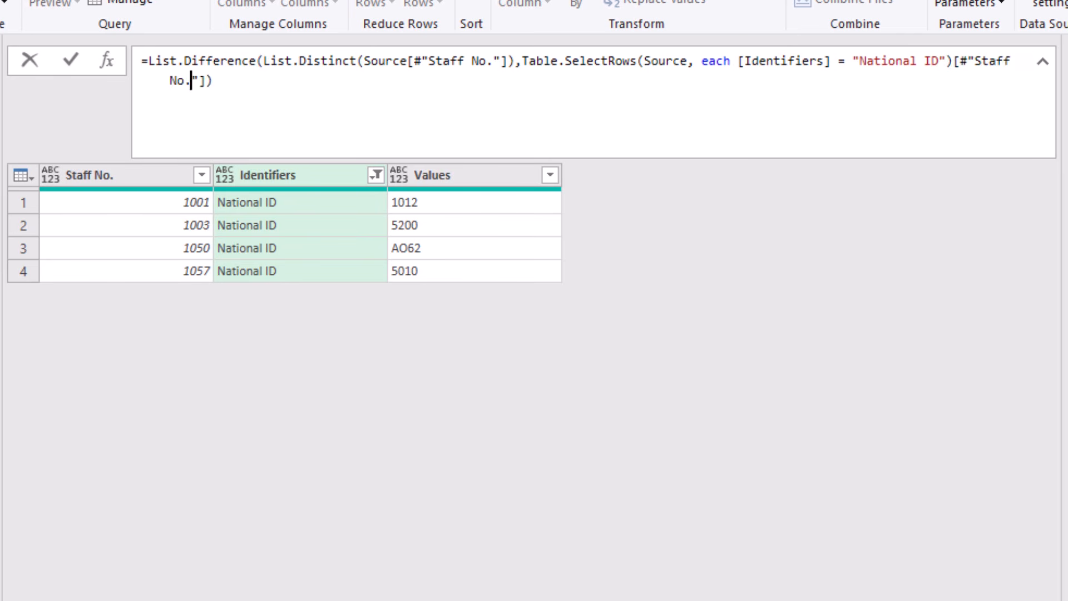
{"action": "left_click", "coordinate": [489, 328]}
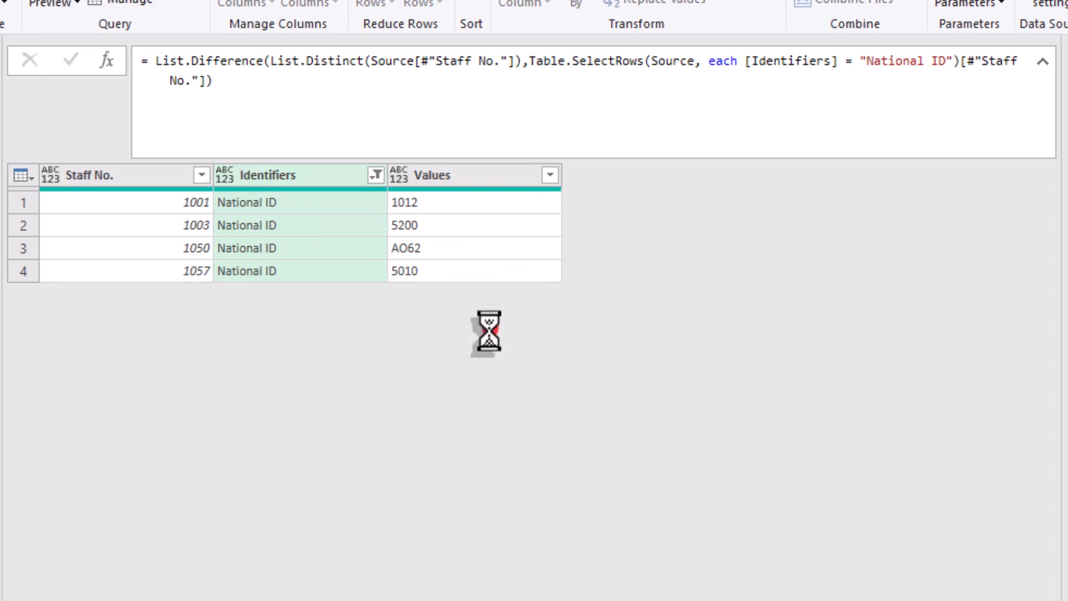
{"action": "left_click", "coordinate": [266, 95]}
{"action": "left_click", "coordinate": [331, 252]}
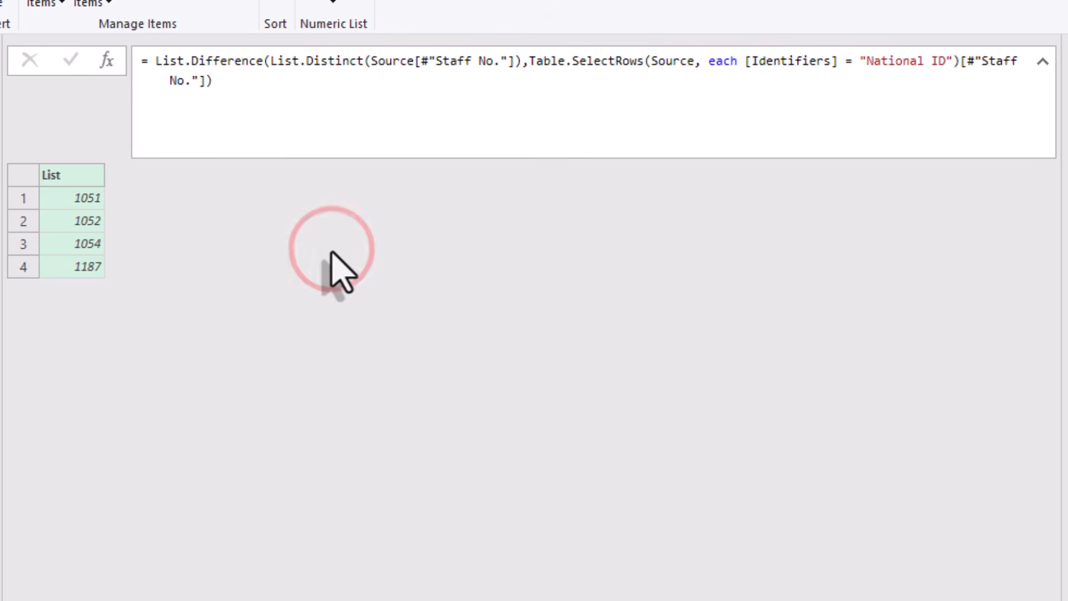